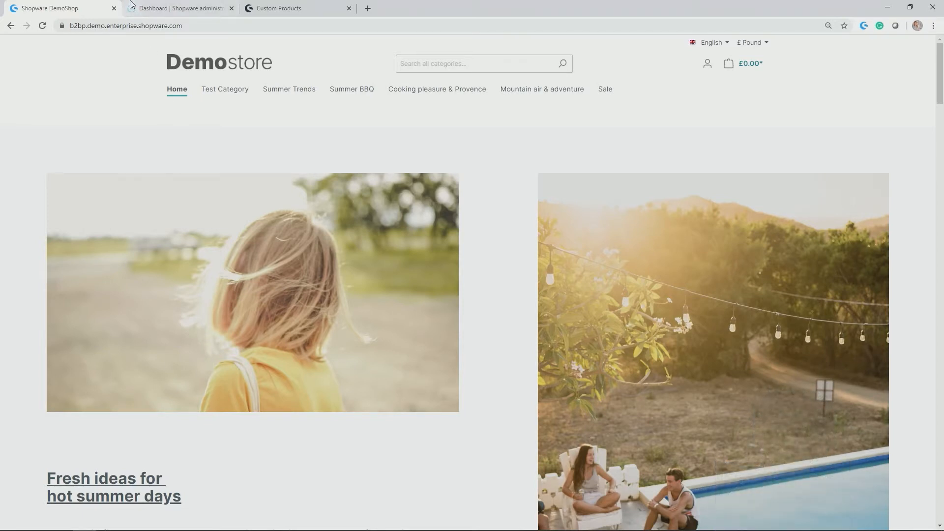
Switch to the shop administration and open the Custom Products template overview in the catalogues.
click(186, 10)
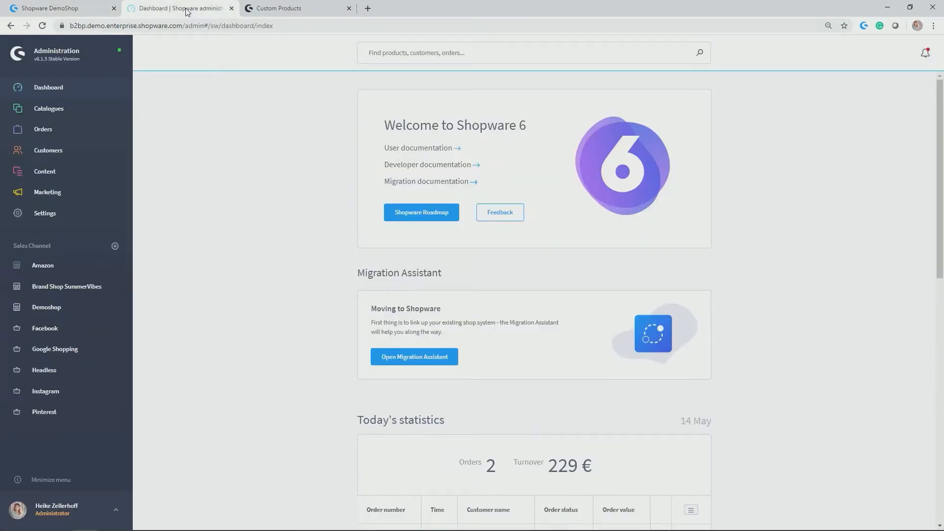
mouse_move(91, 112)
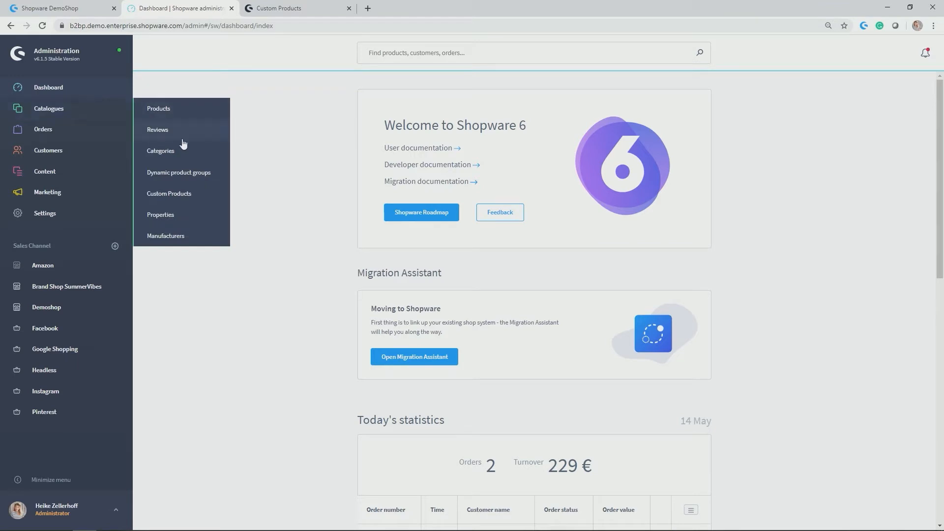
click(184, 194)
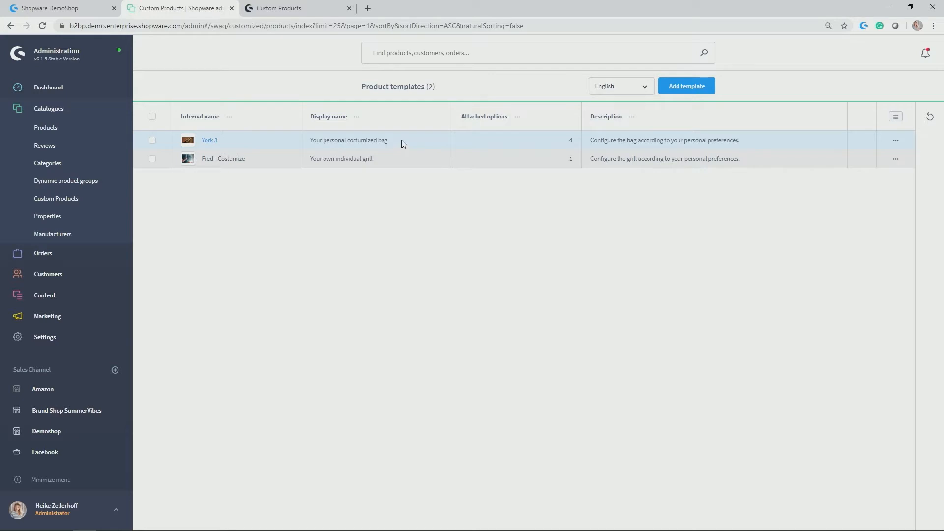
Search the storefront for "york 3", open the YORK 3 bag's product page and highlight its base price.
click(54, 8)
click(425, 71)
text(york 3)
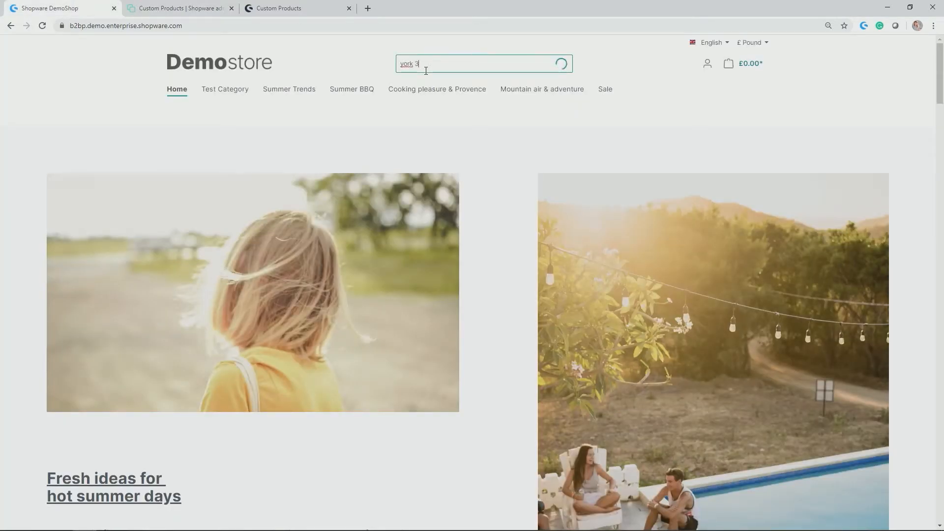
click(228, 109)
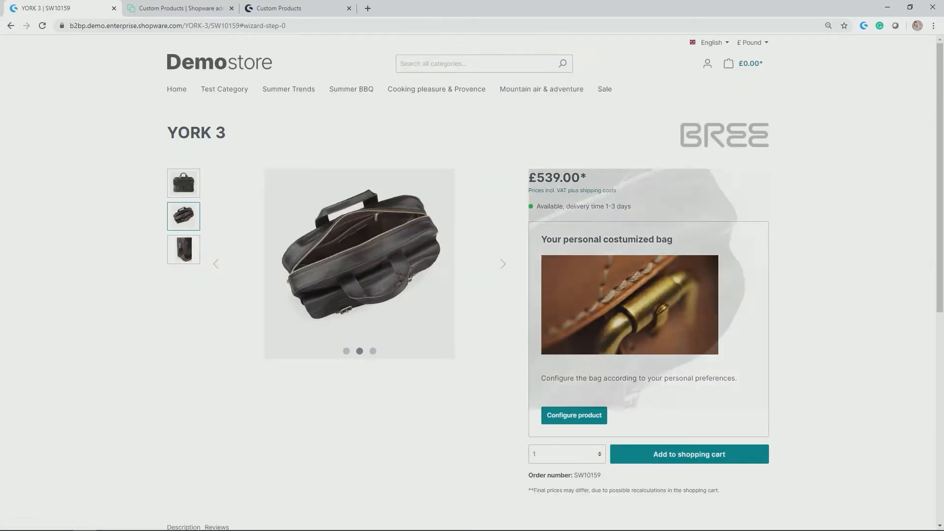
drag(526, 176, 666, 186)
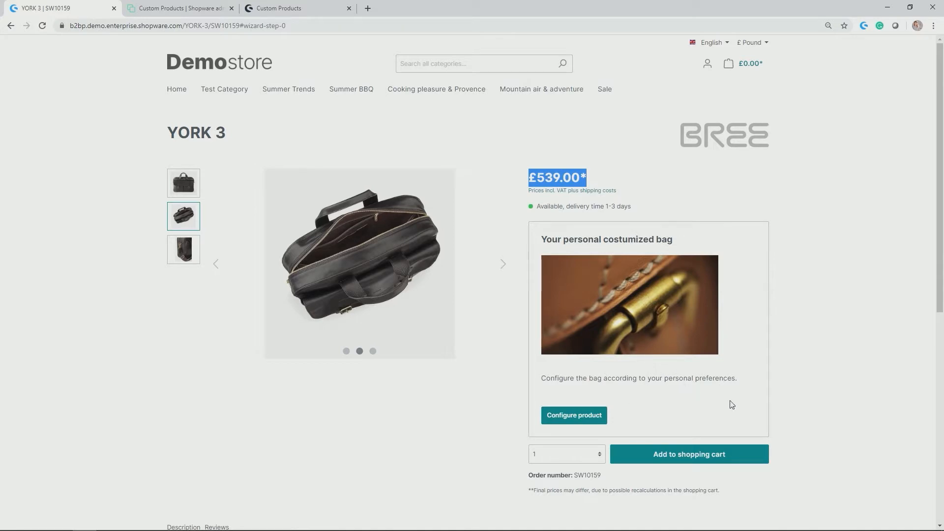
Start configuring the YORK 3 bag and examine the outer leather choices, their surcharges and the configuration step counter.
click(593, 419)
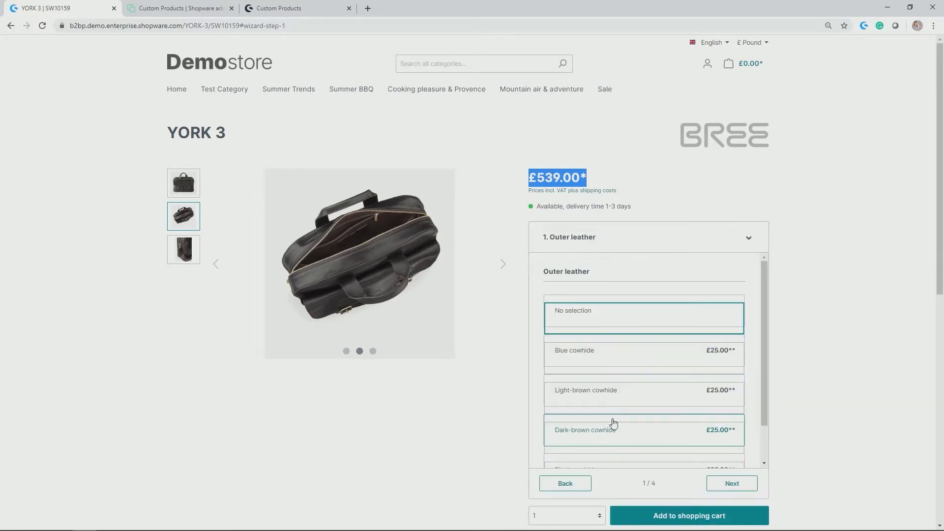
scroll(708, 431, down, 1)
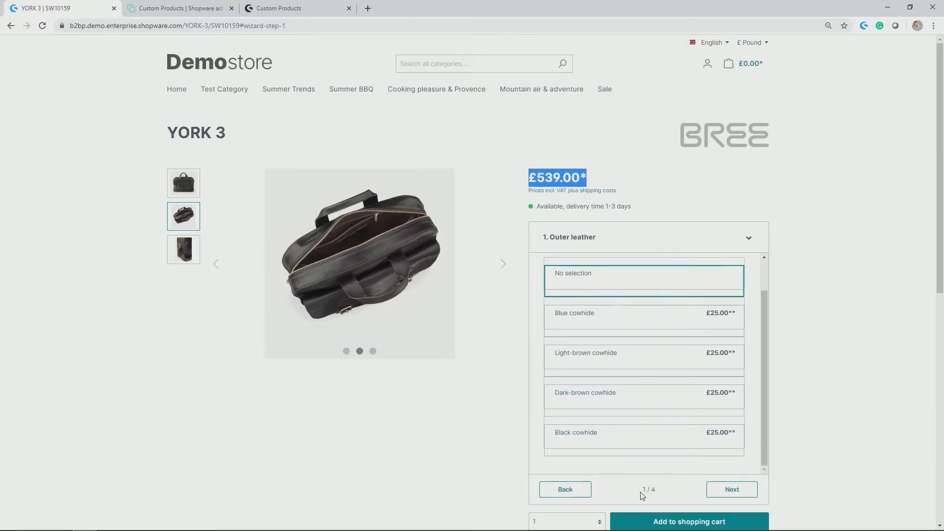
drag(641, 491, 662, 488)
click(690, 495)
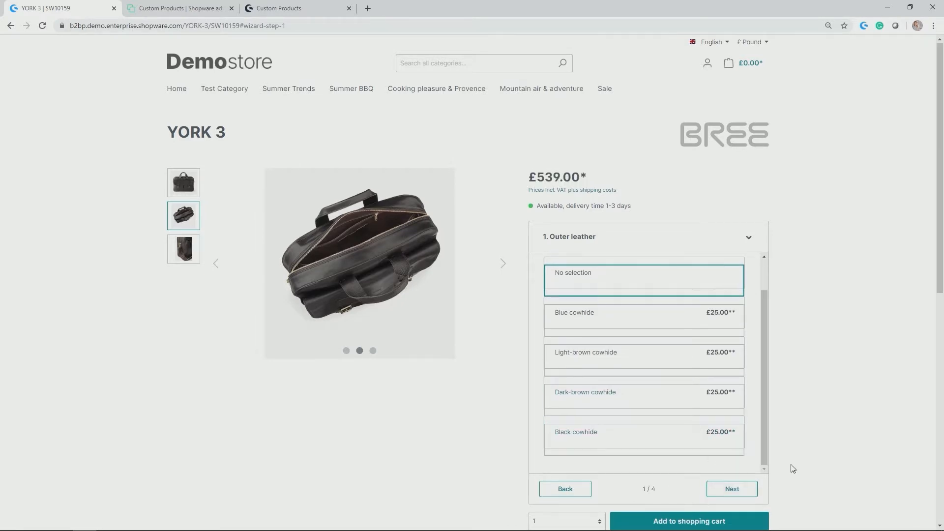
scroll(793, 467, down, 2)
scroll(792, 465, up, 2)
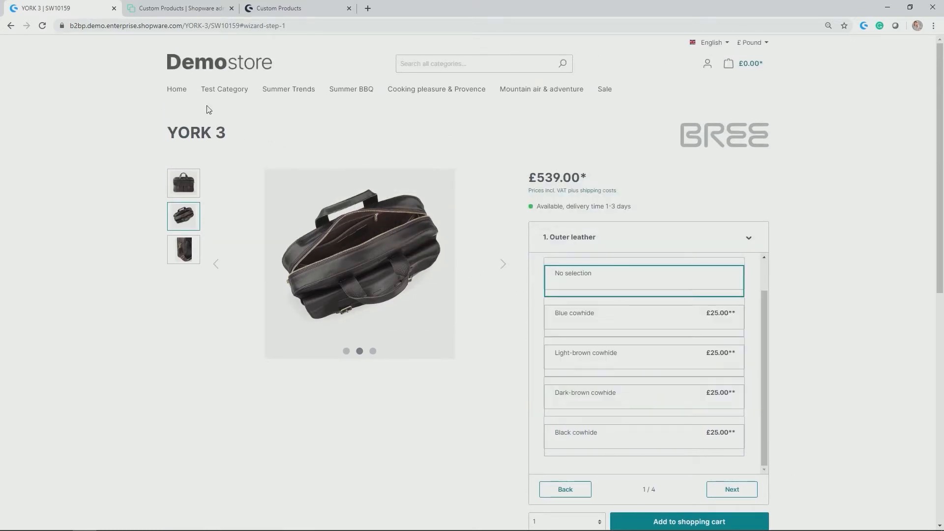
Return to the administration and start a new product template with the technical name "Embroidery", set to active.
click(181, 9)
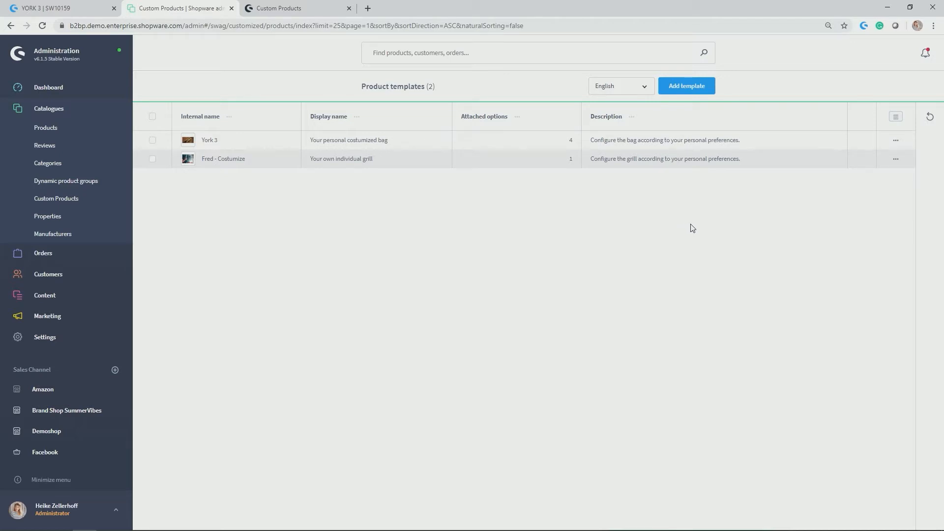
click(700, 88)
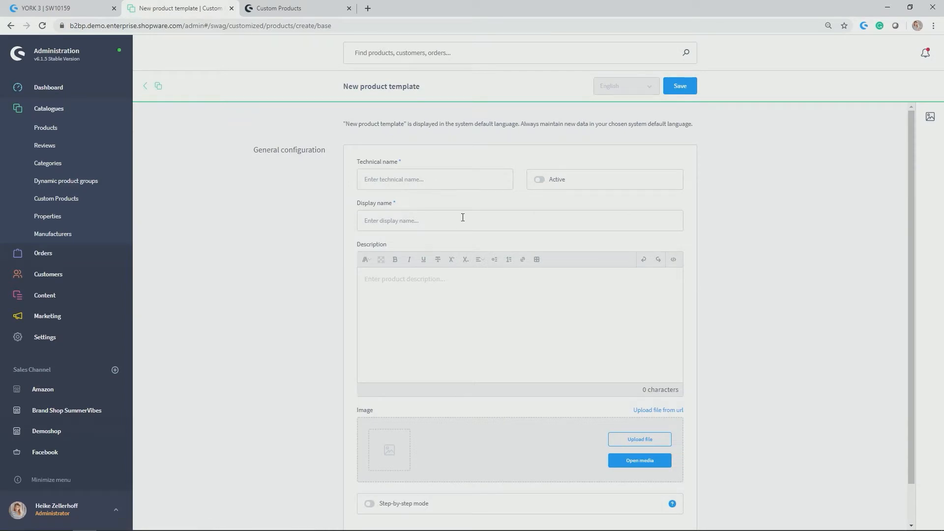
click(445, 182)
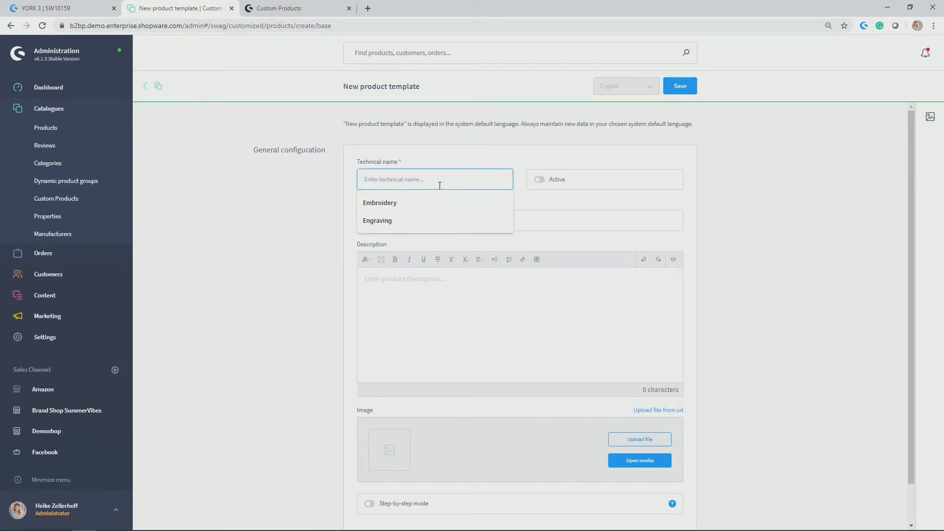
click(390, 202)
click(550, 191)
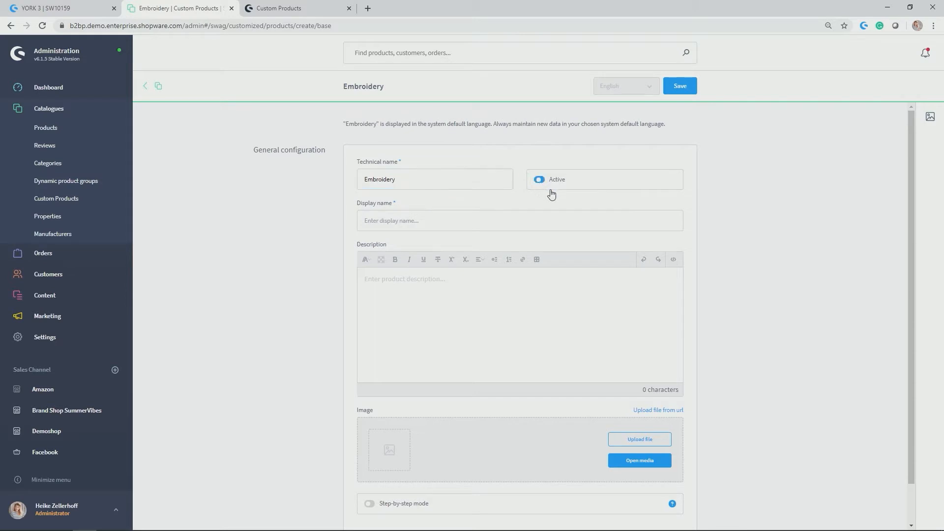
Set the template's display name to "Your Embroidery" and its description to "This is a short description.".
click(388, 221)
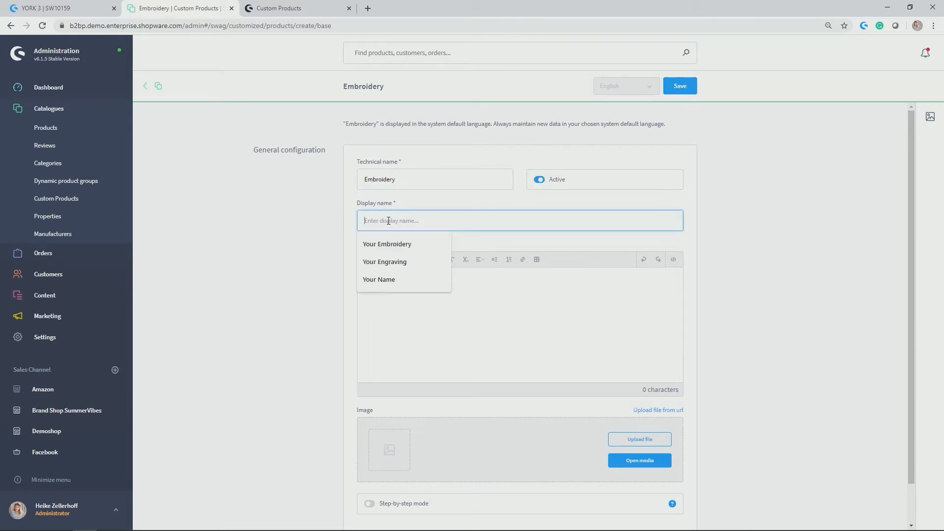
click(396, 244)
click(522, 297)
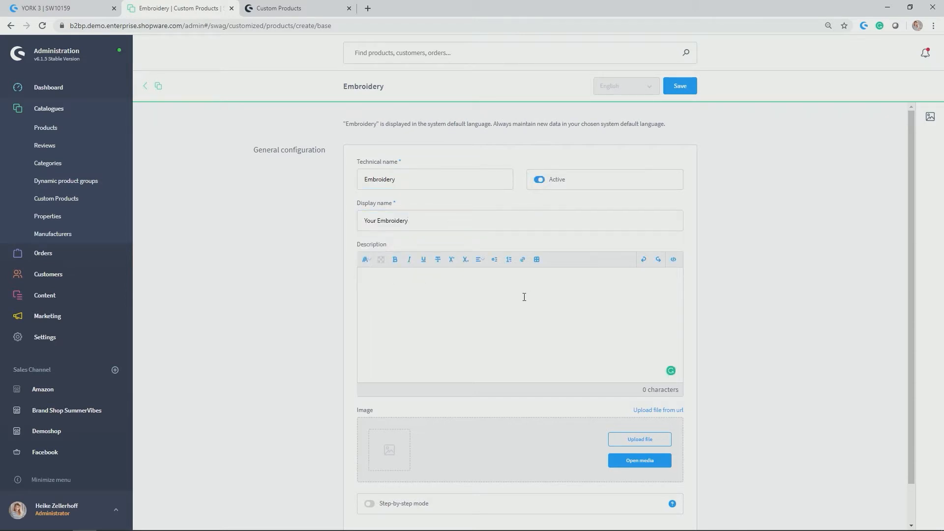
text(This is a short description.)
Find Embroidery.jpg in the media library, assign it as the template image, and save the template.
scroll(528, 279, down, 2)
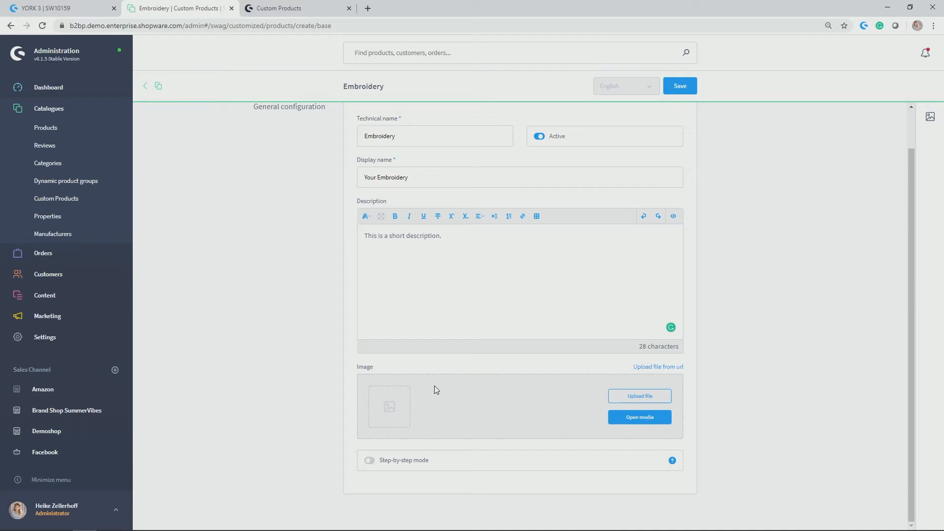
click(648, 418)
text(embl)
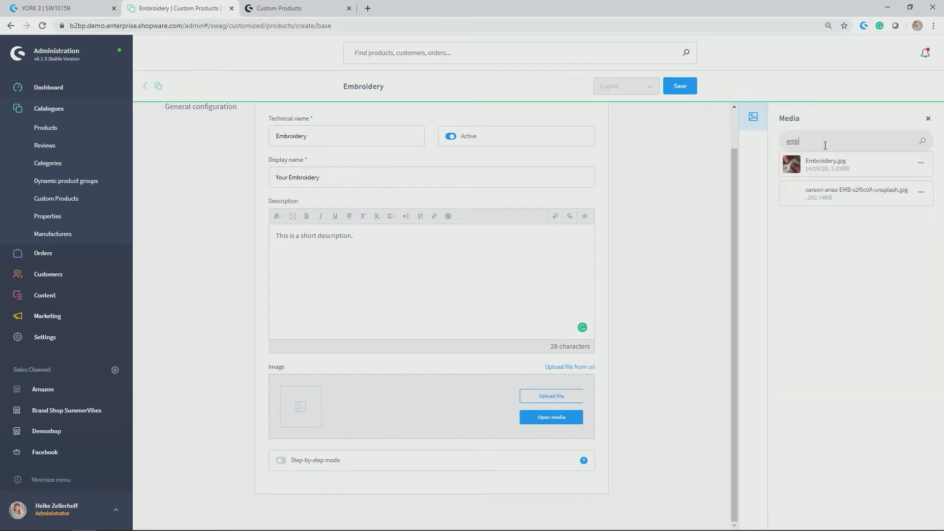
drag(853, 165, 484, 408)
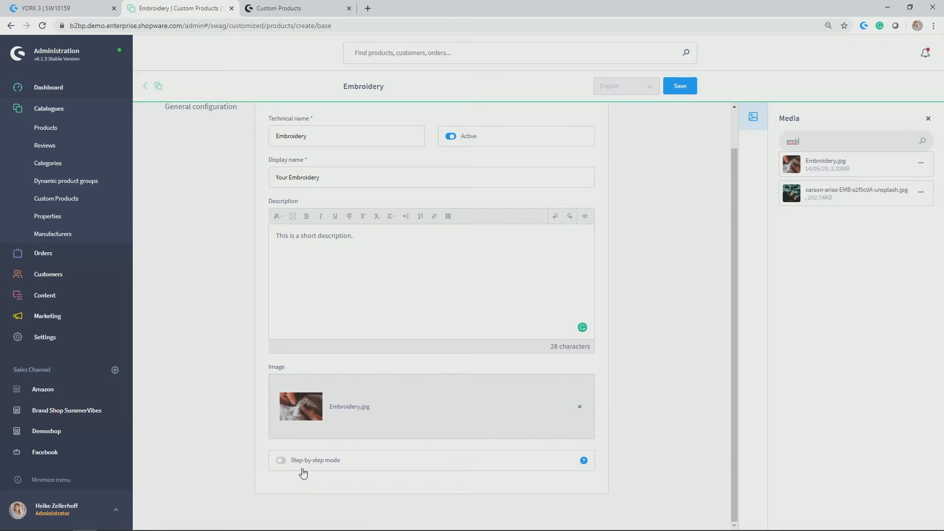
click(687, 87)
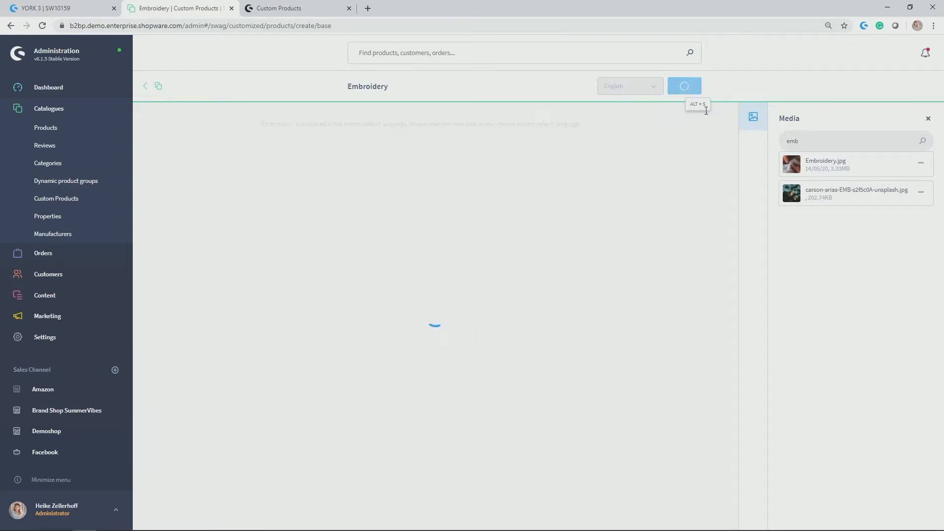
click(928, 119)
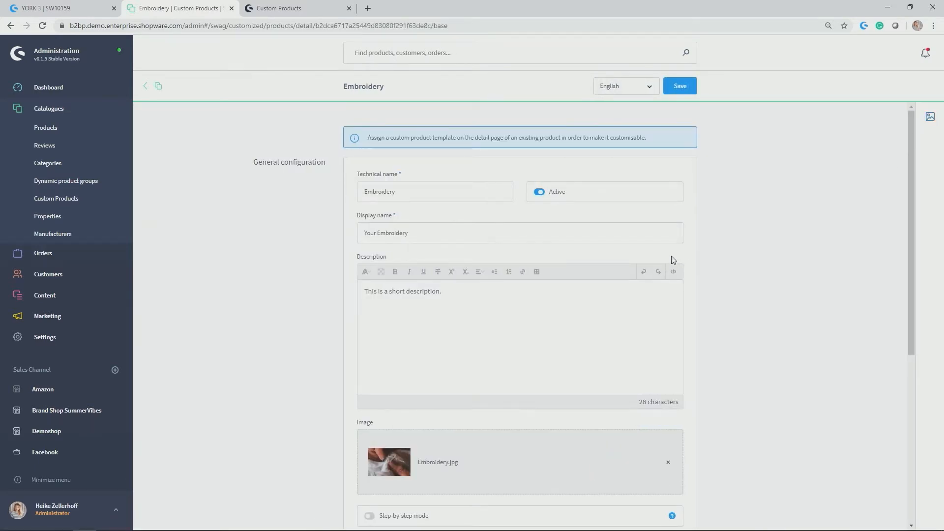
Add an option of type Text field named "Your Name" to the Embroidery template.
scroll(675, 259, down, 5)
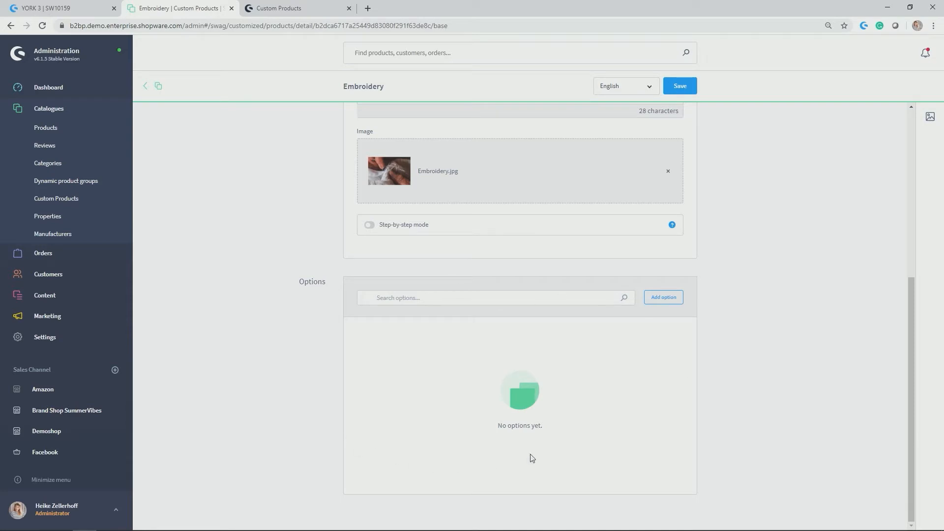
click(665, 298)
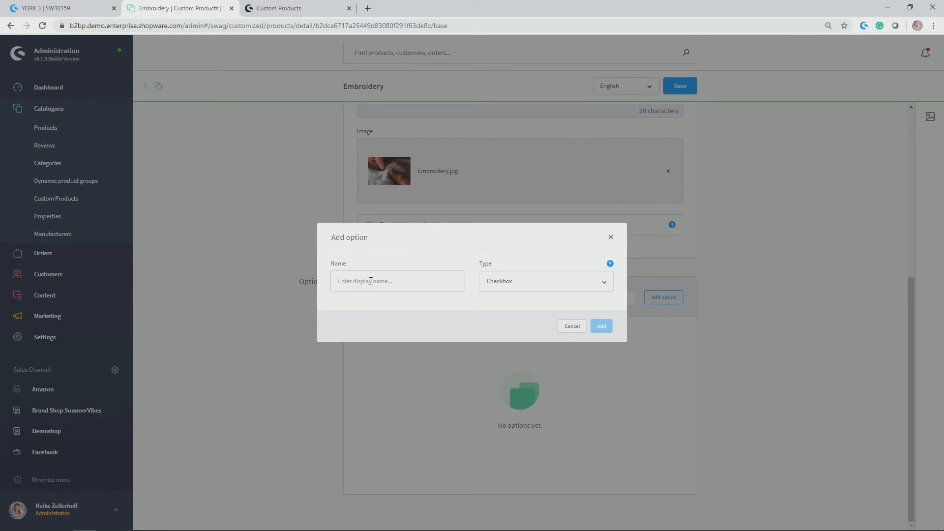
click(604, 287)
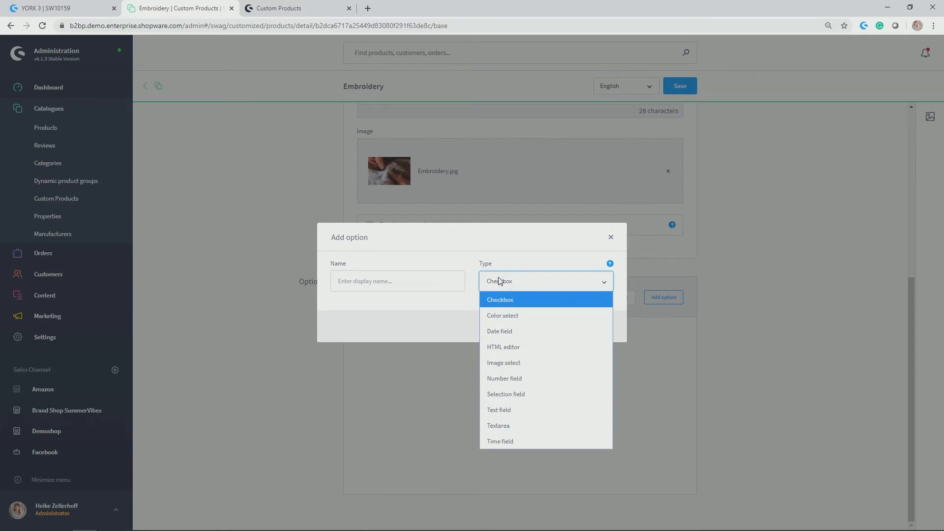
click(506, 408)
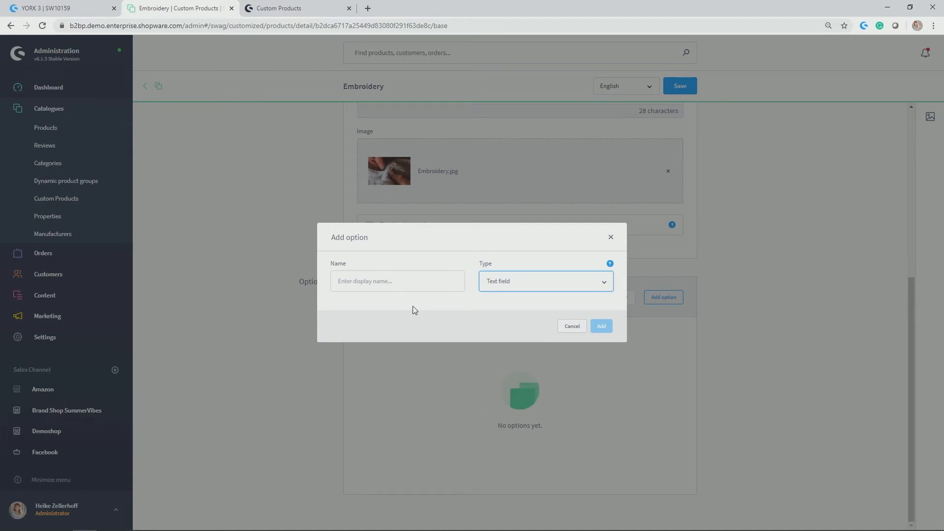
click(413, 282)
text(Your Name)
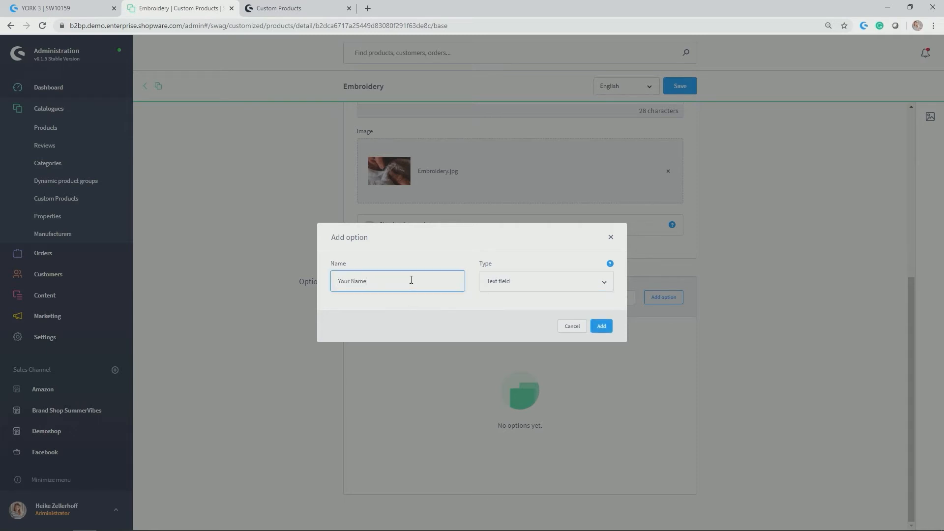
click(601, 326)
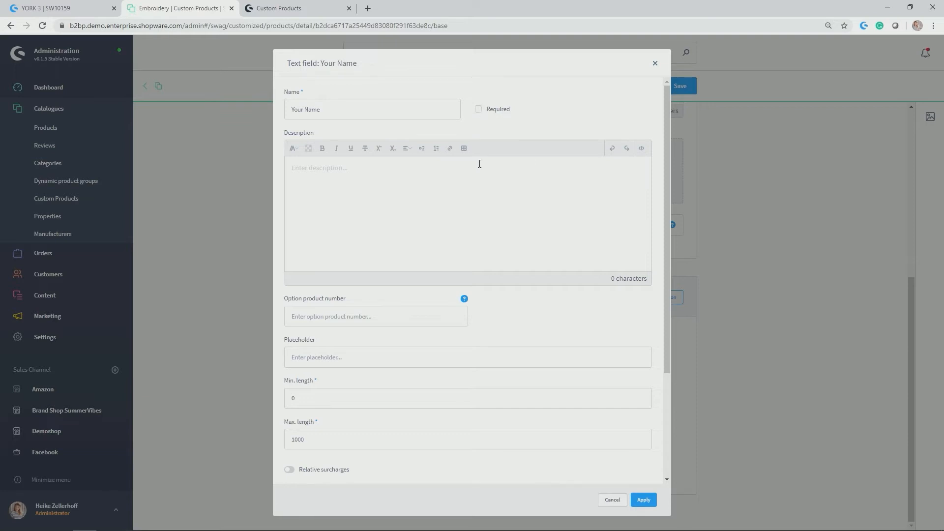
Enter "This is the description of this option." as the description of the "Your Name" text field.
click(379, 206)
text(This is the description of this option.)
Leave the option product number empty and set the text field's placeholder to "Enter your name".
scroll(384, 206, down, 3)
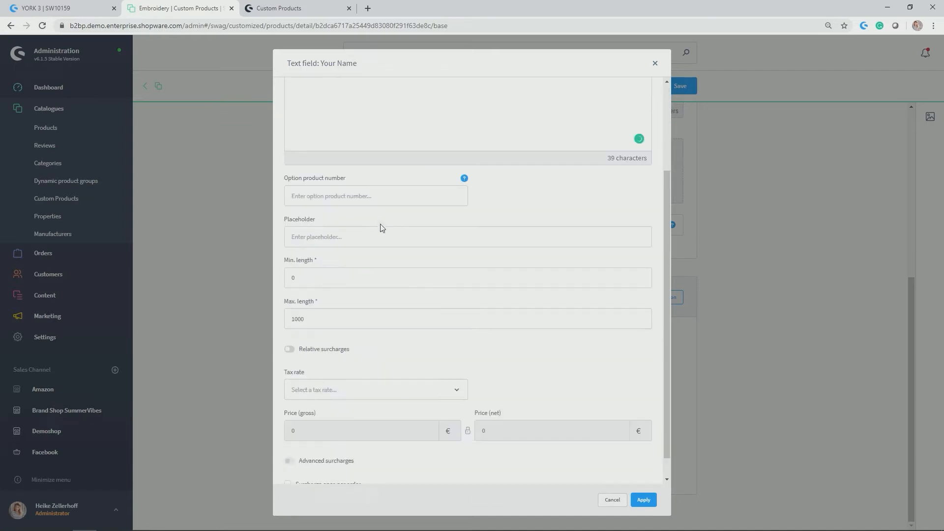
click(322, 174)
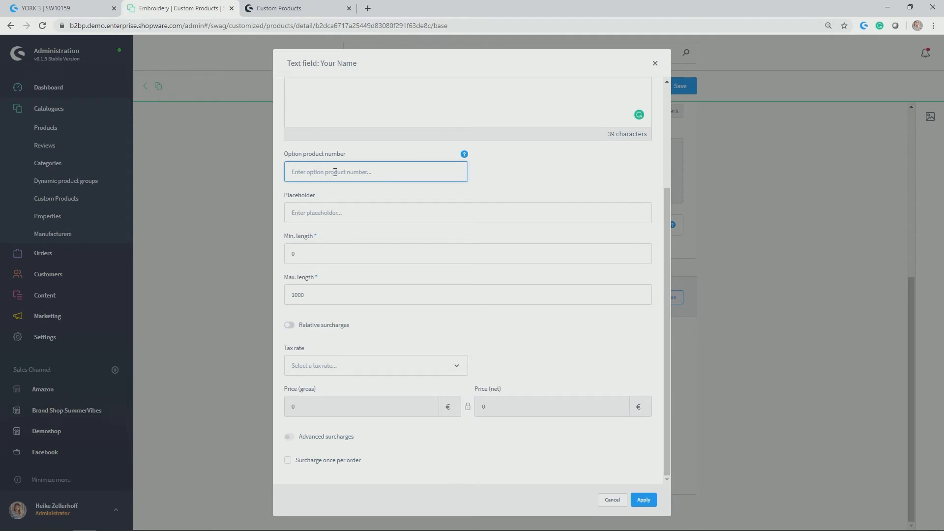
click(323, 217)
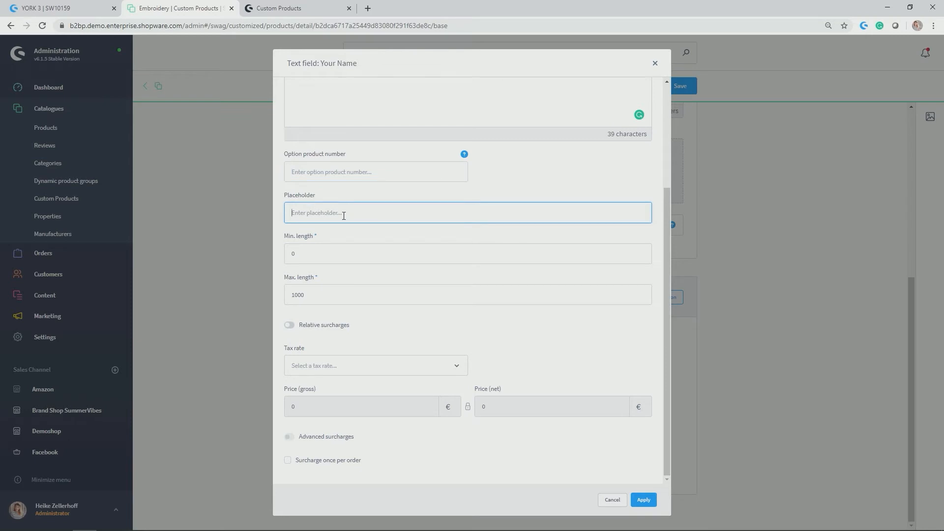
text(Enter your name)
Set the text field's minimum length to 2 and its maximum length to 20.
drag(283, 240, 318, 241)
click(284, 281)
click(322, 253)
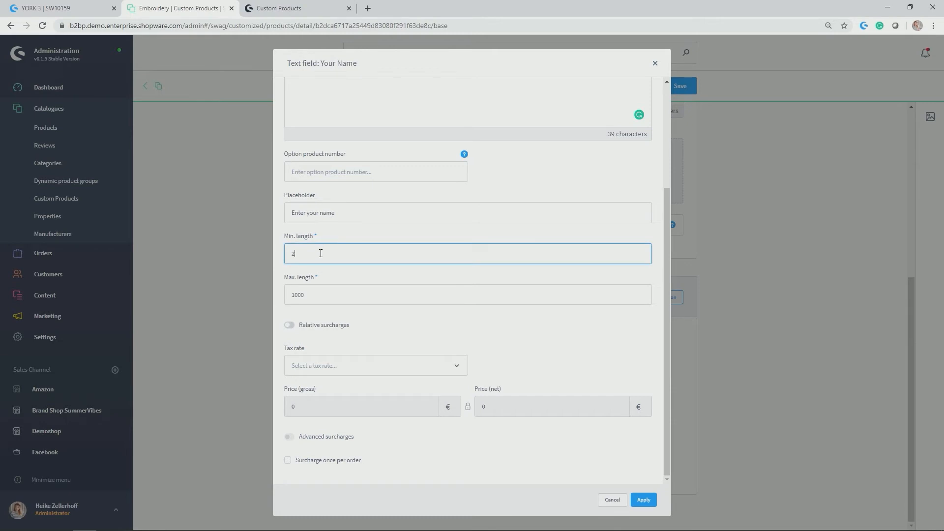
double_click(331, 291)
text(20)
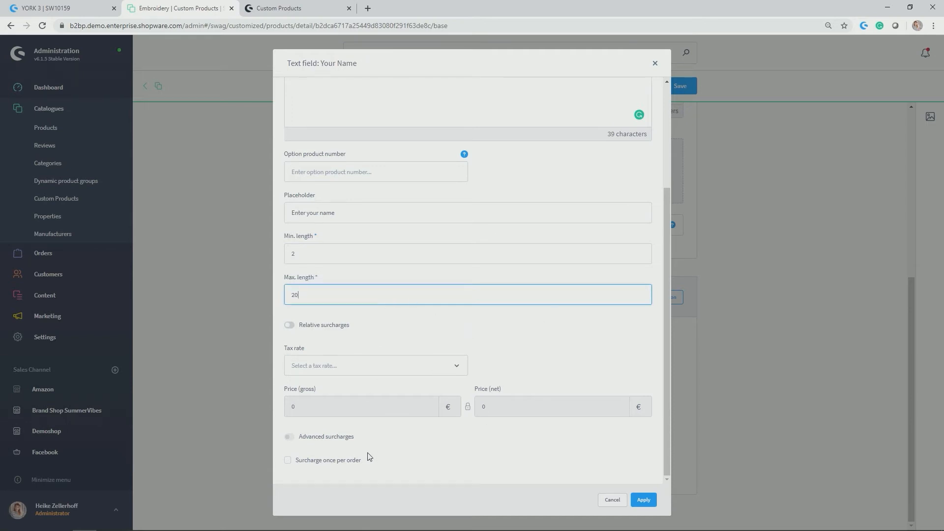
Keep relative surcharges off and give the text field the Standard VAT tax rate and a gross surcharge of 15 €.
click(291, 327)
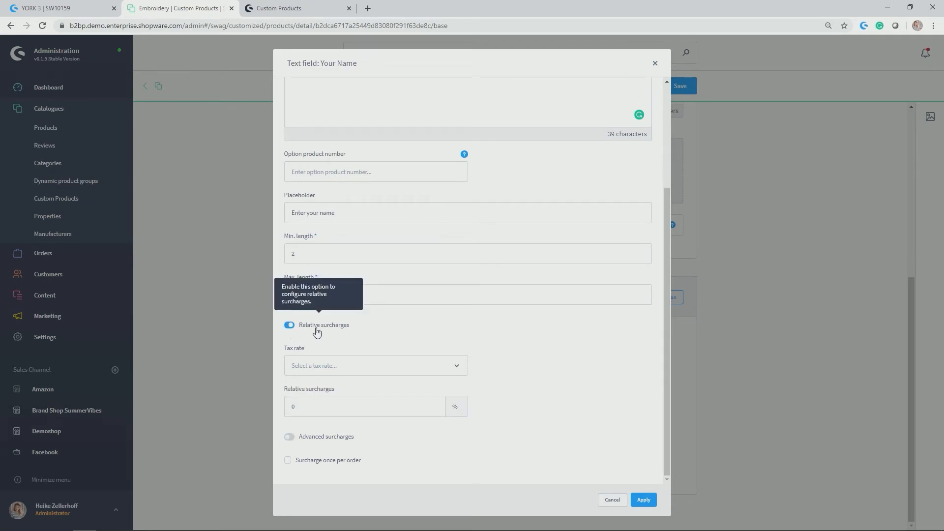
click(291, 325)
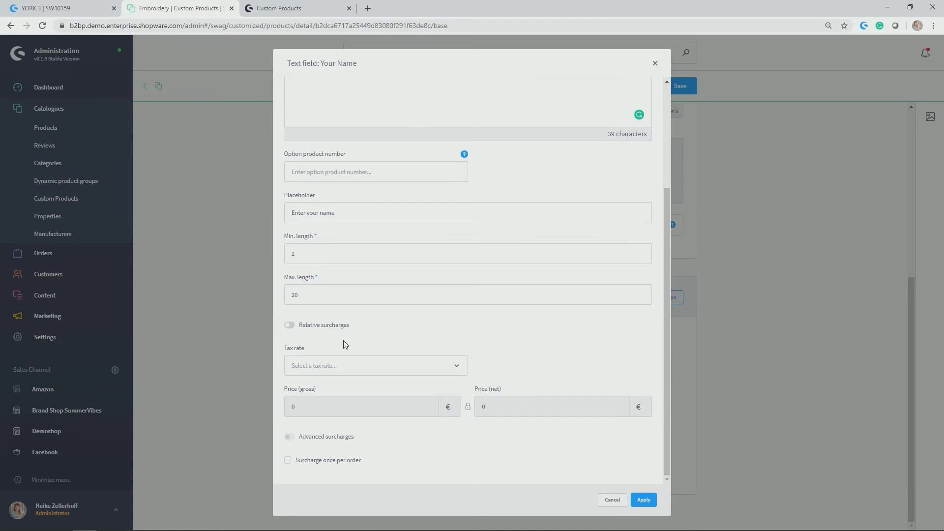
click(333, 366)
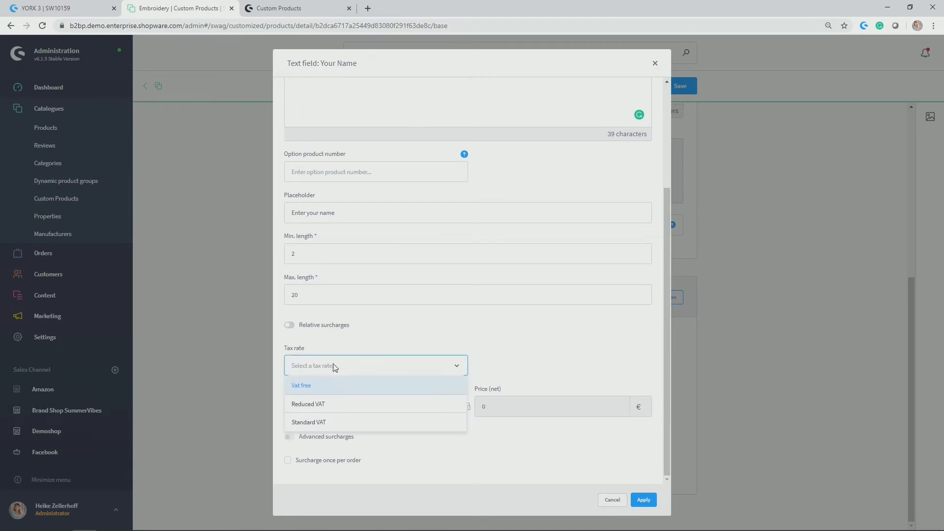
click(346, 422)
click(376, 402)
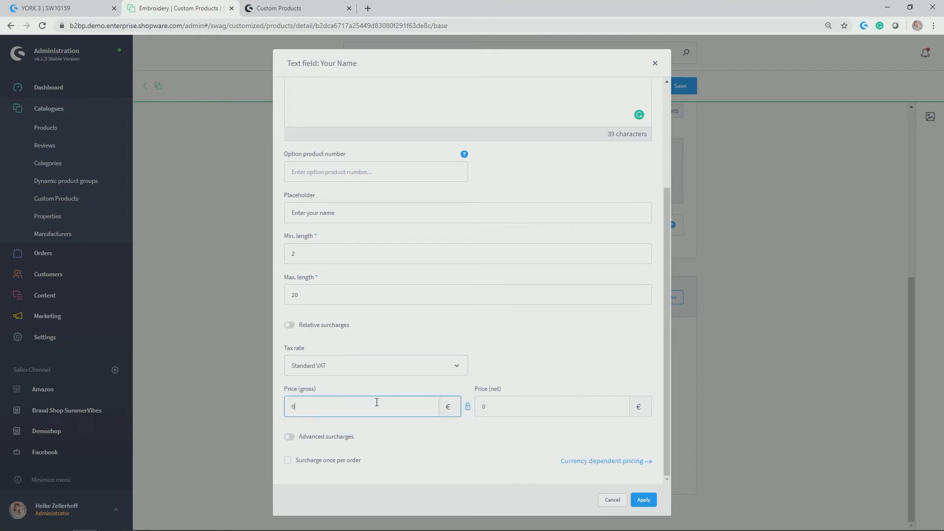
text(15)
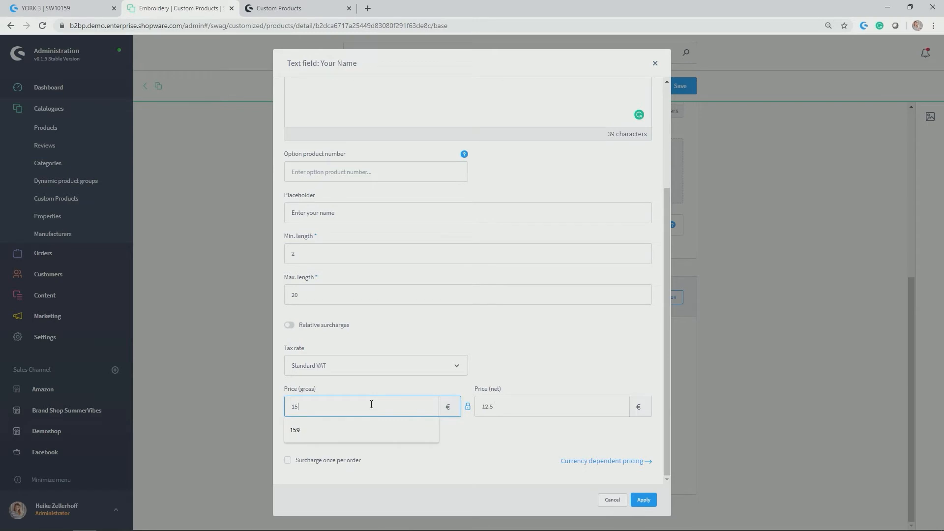
click(531, 325)
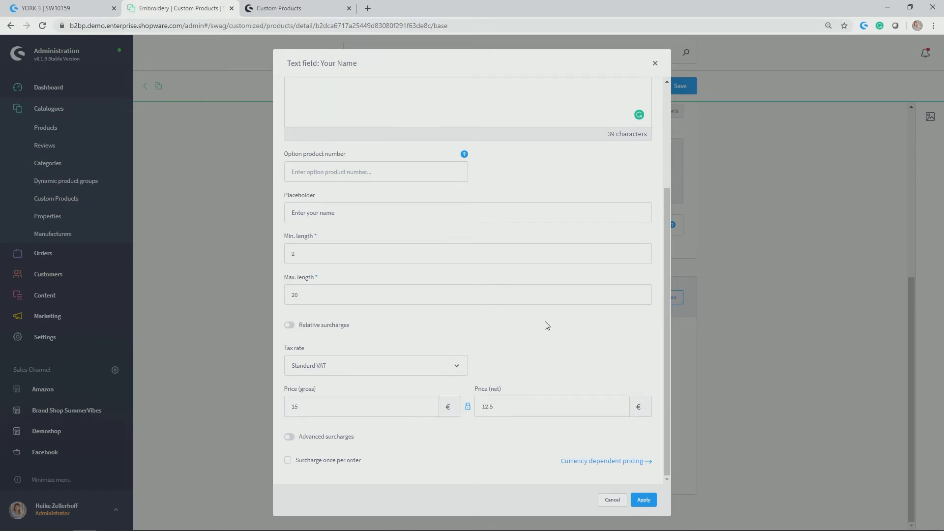
In the currency dependent pricing, unlink the Pound price, set its gross value to 10 and apply the prices.
click(600, 462)
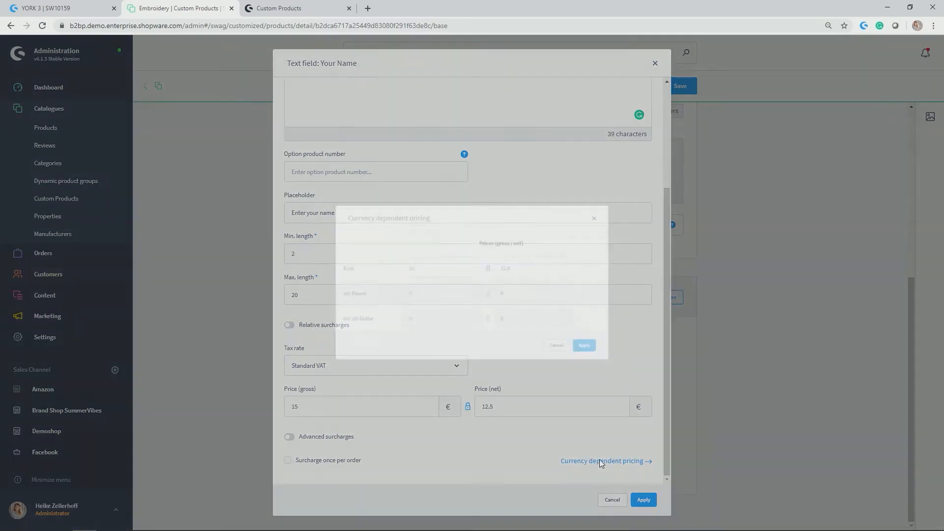
click(329, 295)
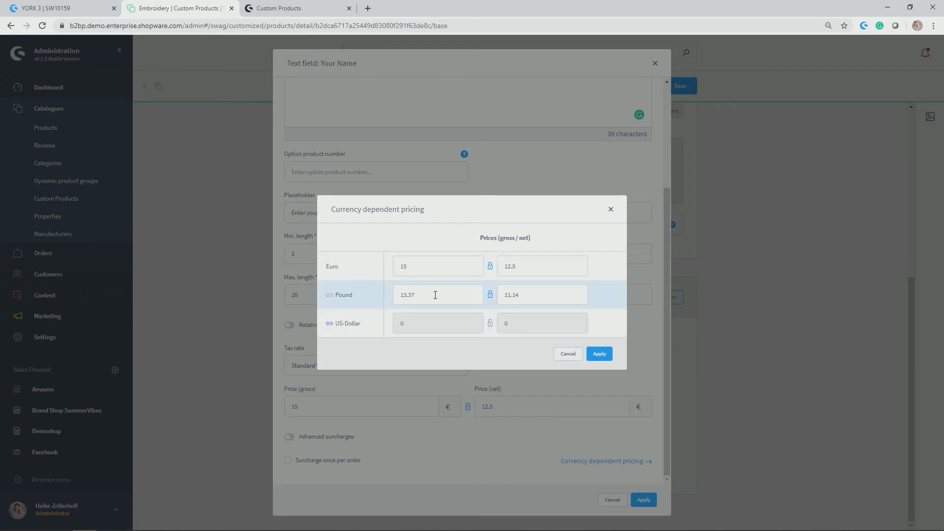
double_click(405, 298)
text(10)
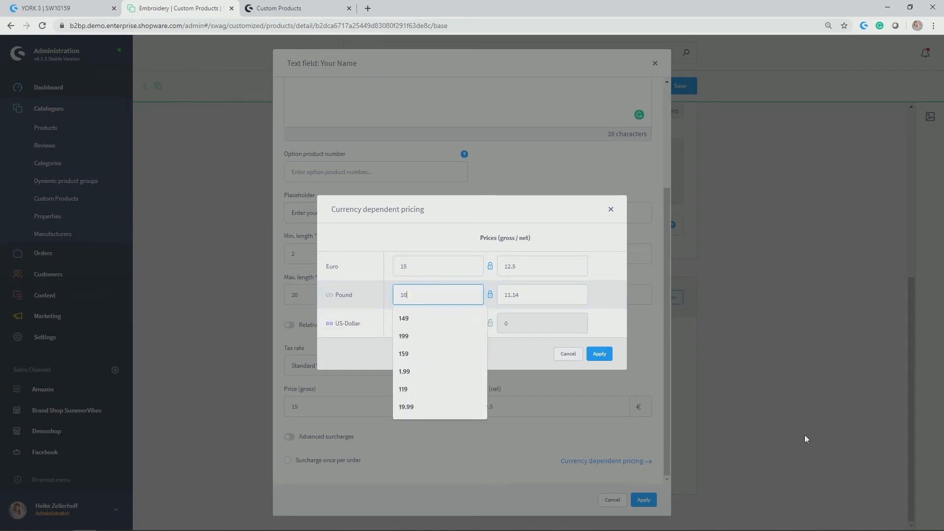
click(600, 353)
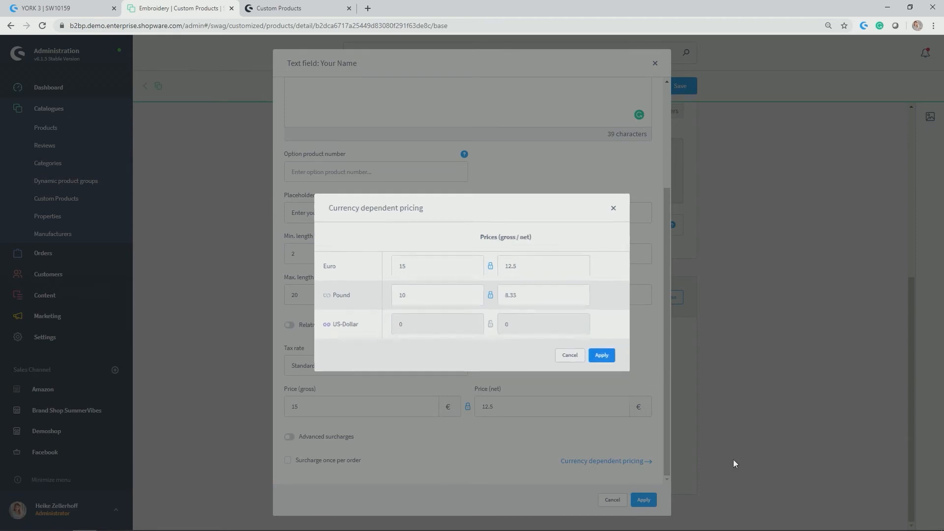
Enable advanced surcharges for the "Your Name" option, apply its settings and save the Embroidery template.
click(290, 437)
scroll(323, 445, down, 2)
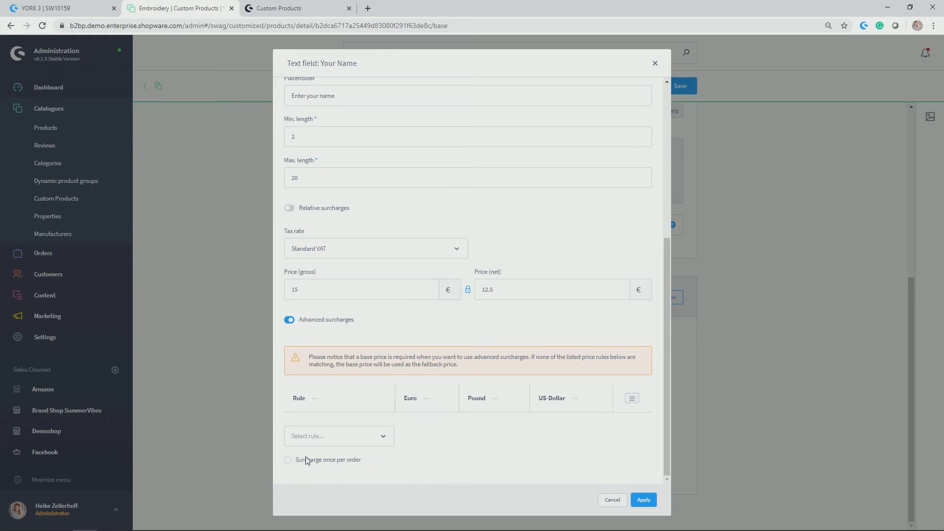
click(644, 499)
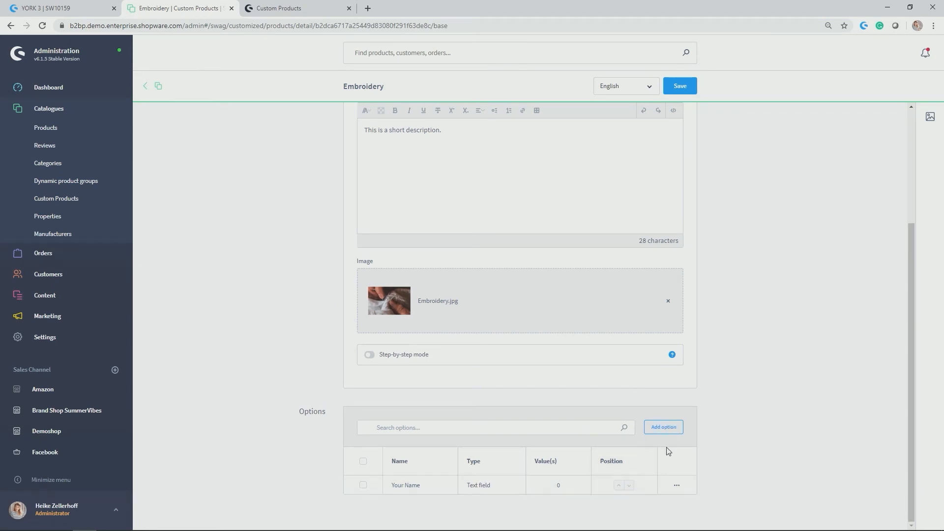
scroll(692, 439, up, 3)
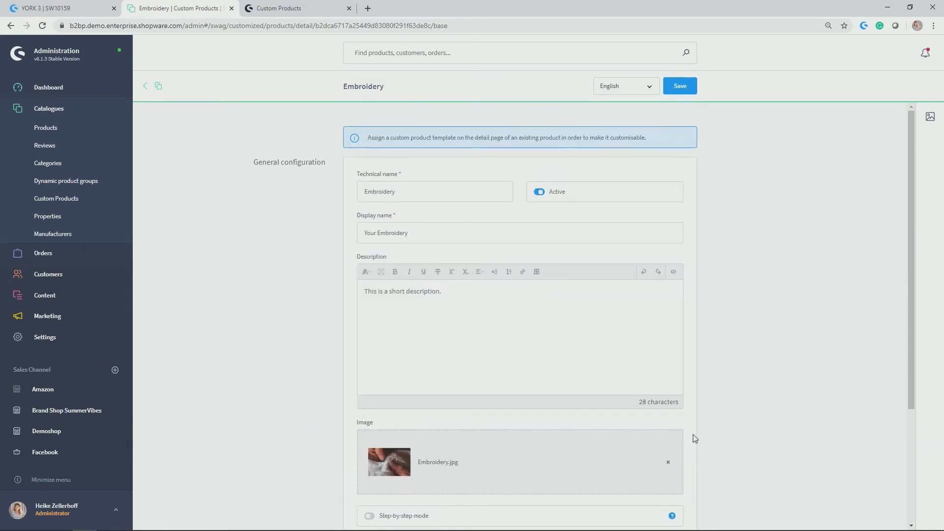
click(685, 89)
Search the product catalogue for "Beach" and open the Beach Bag product.
click(84, 128)
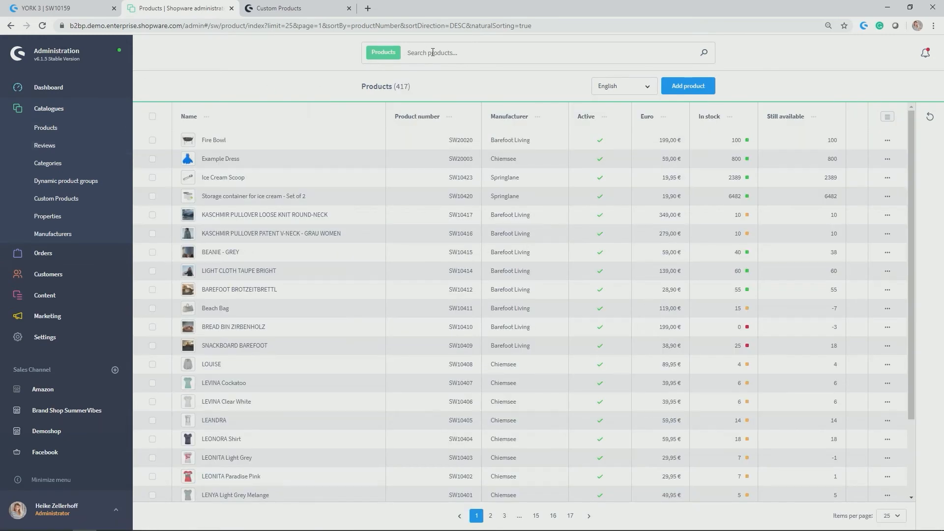
click(440, 49)
text(Beach)
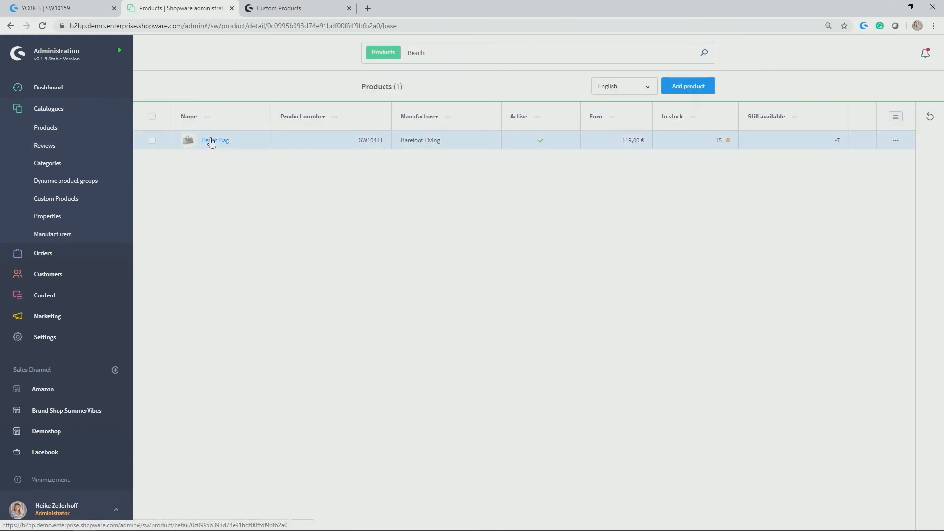
click(211, 141)
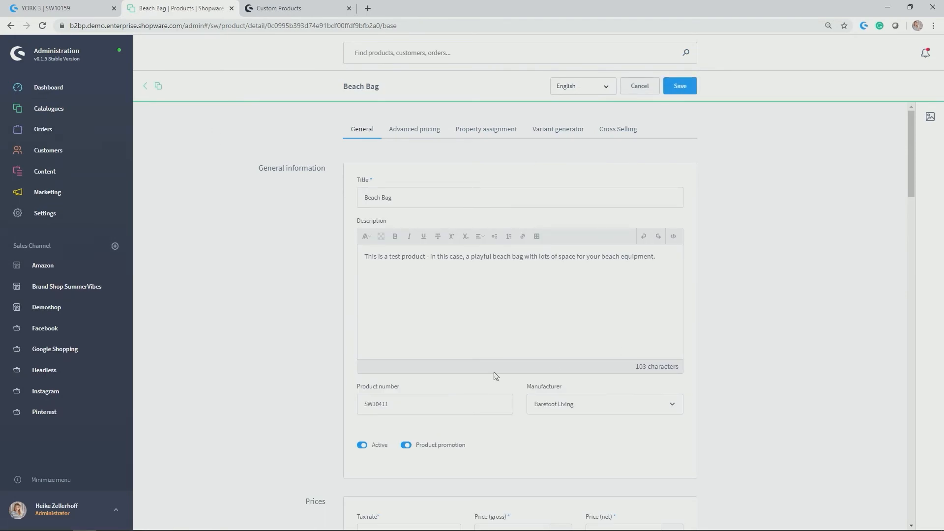
Assign the Embroidery custom products template to the Beach Bag and save the product.
drag(907, 126, 915, 449)
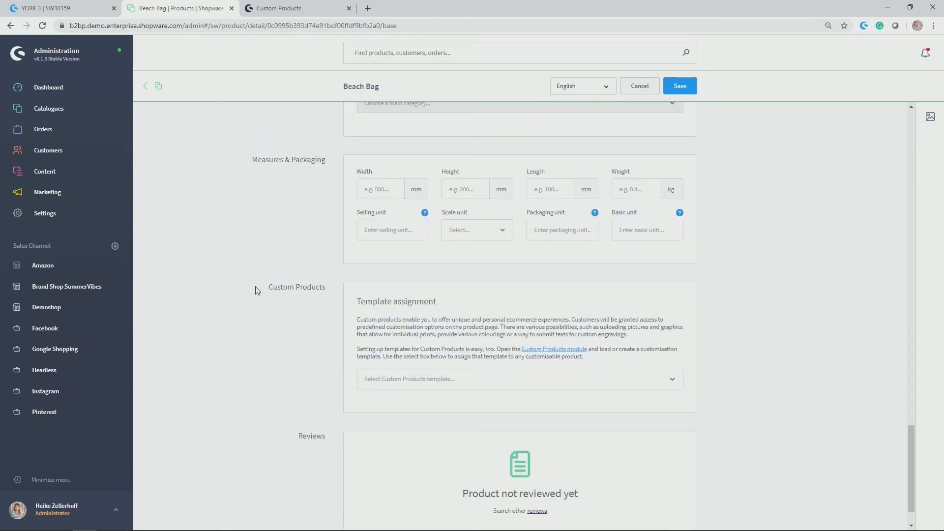
drag(255, 287, 326, 285)
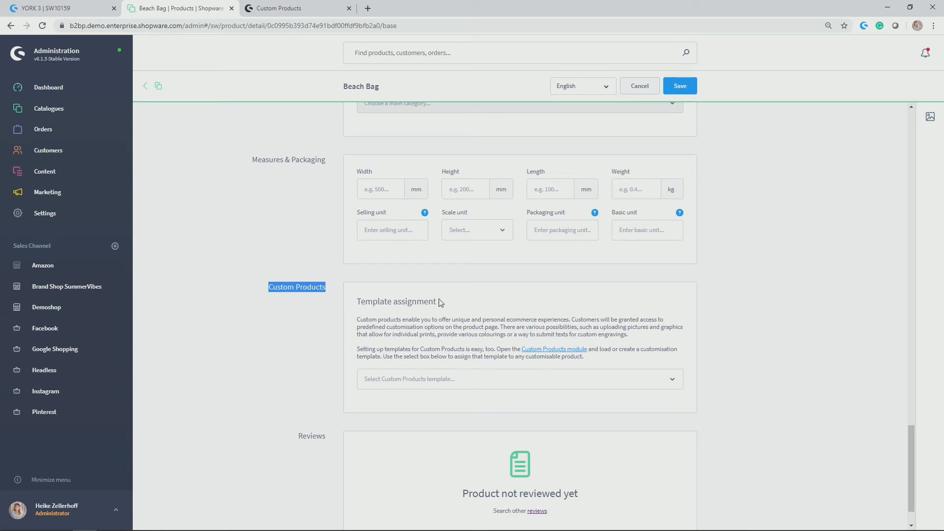
click(707, 391)
click(675, 384)
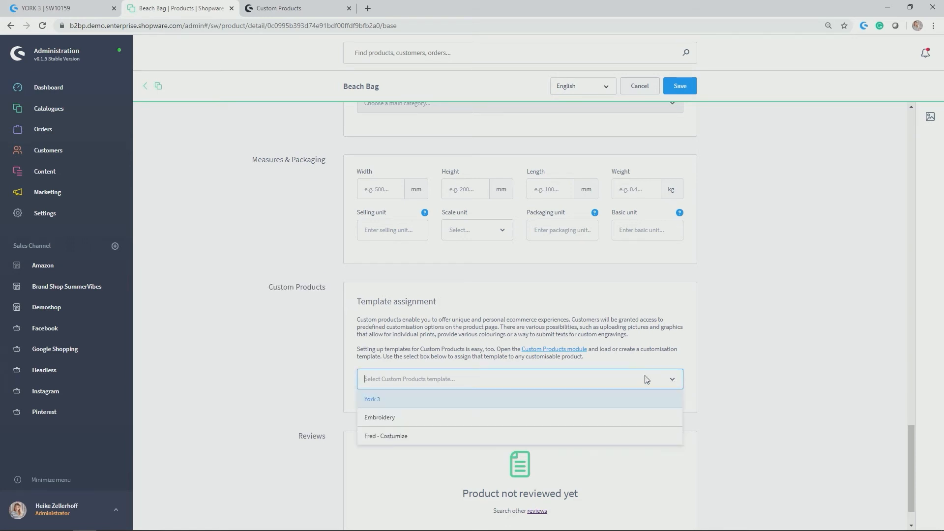
click(382, 419)
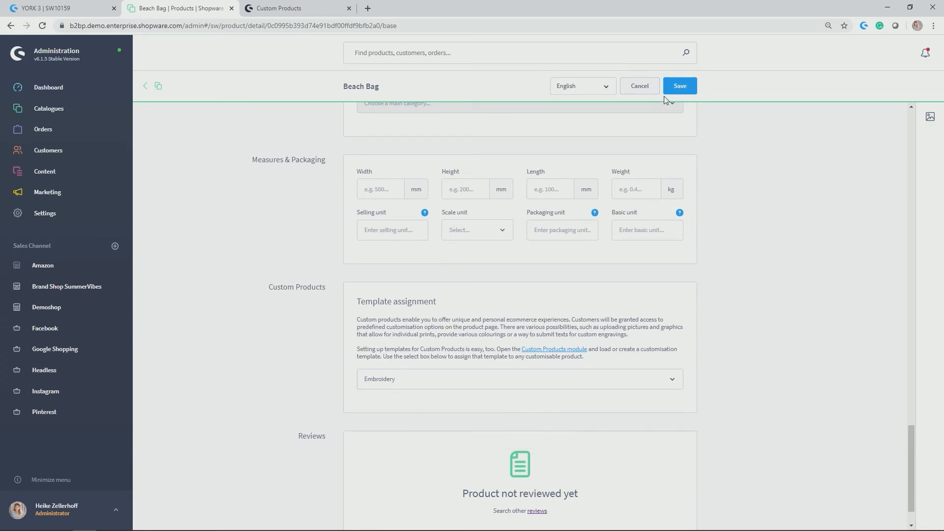
click(680, 86)
Switch to the Demostore storefront and open the Beach Bag from Test Category to inspect its embroidery section and price.
click(64, 7)
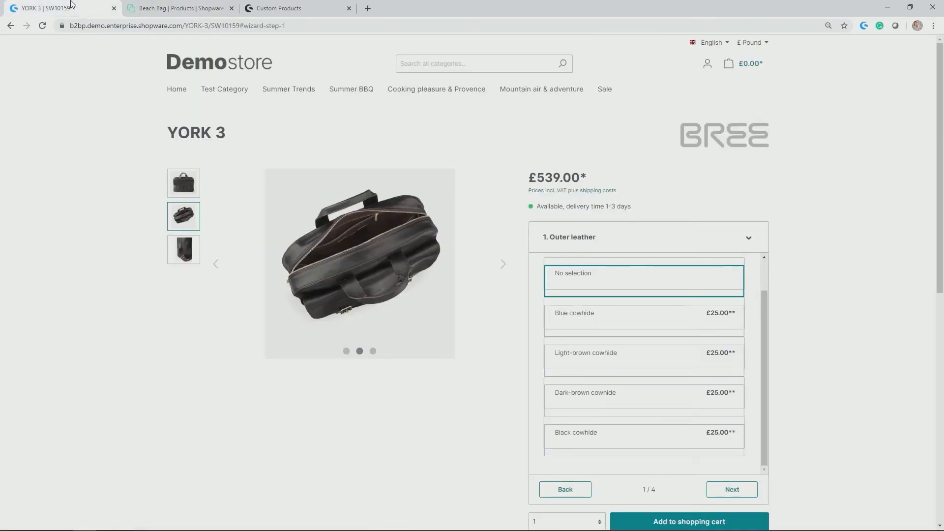
click(177, 89)
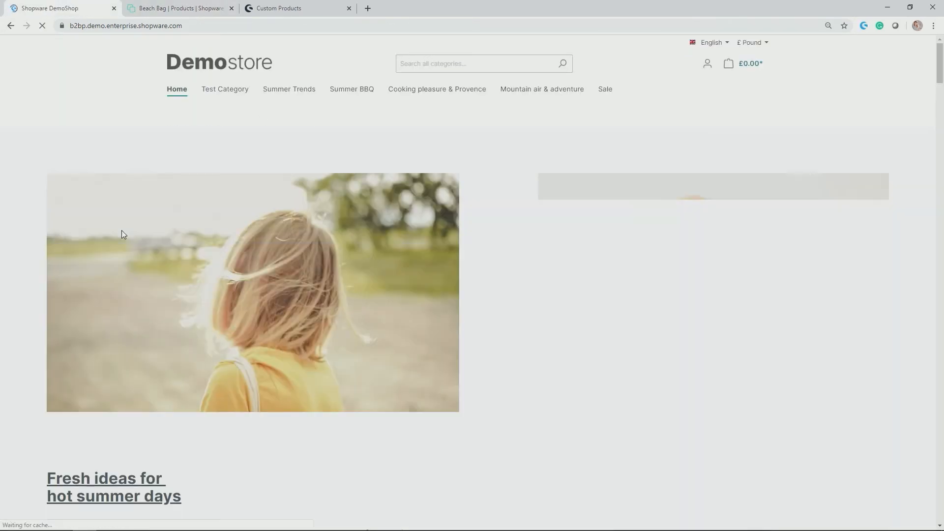
click(221, 89)
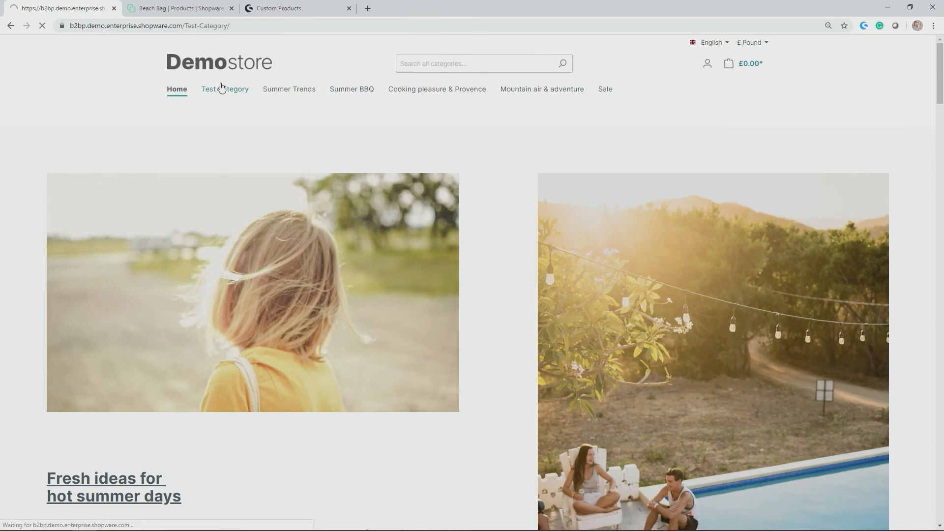
scroll(239, 144, down, 4)
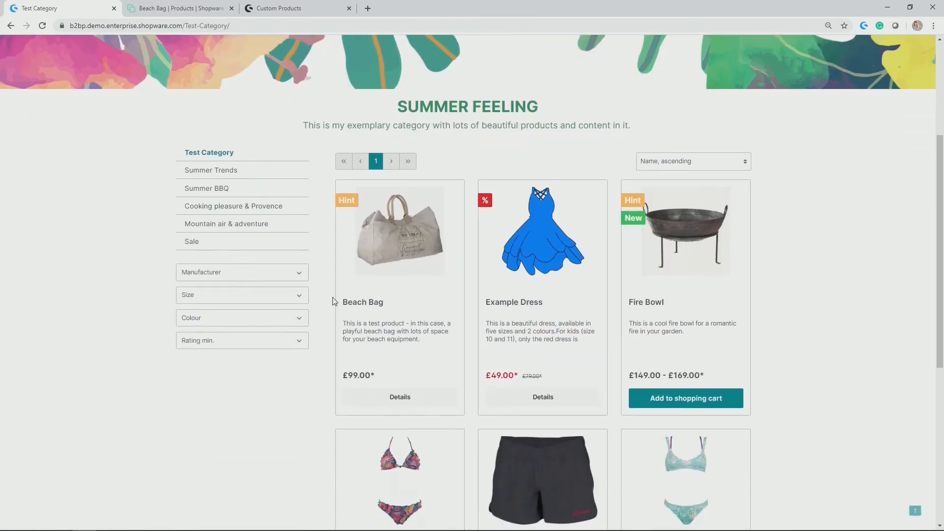
click(396, 248)
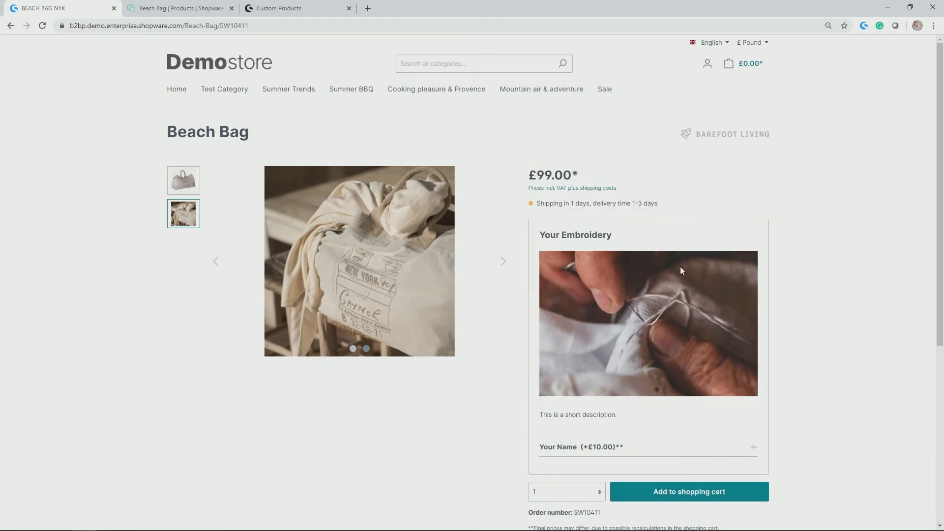
drag(545, 237, 619, 242)
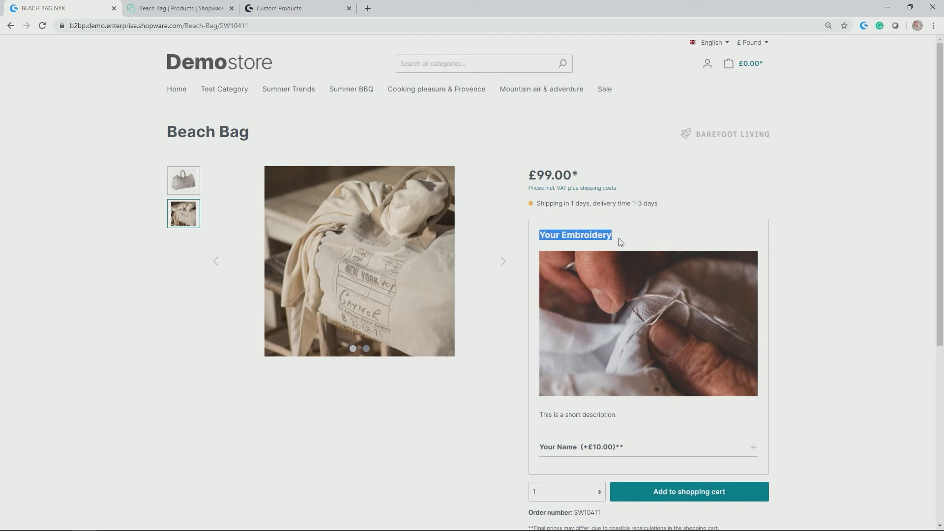
scroll(626, 234, down, 2)
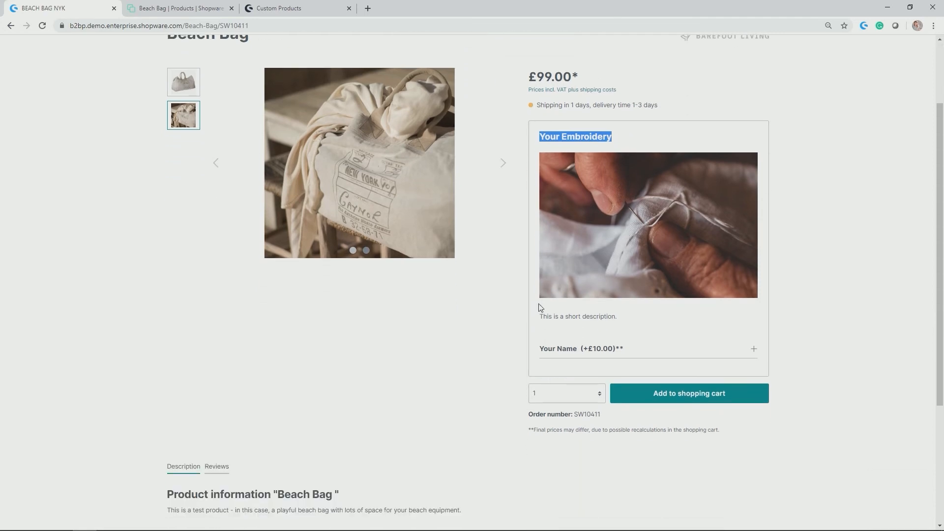
scroll(541, 310, up, 1)
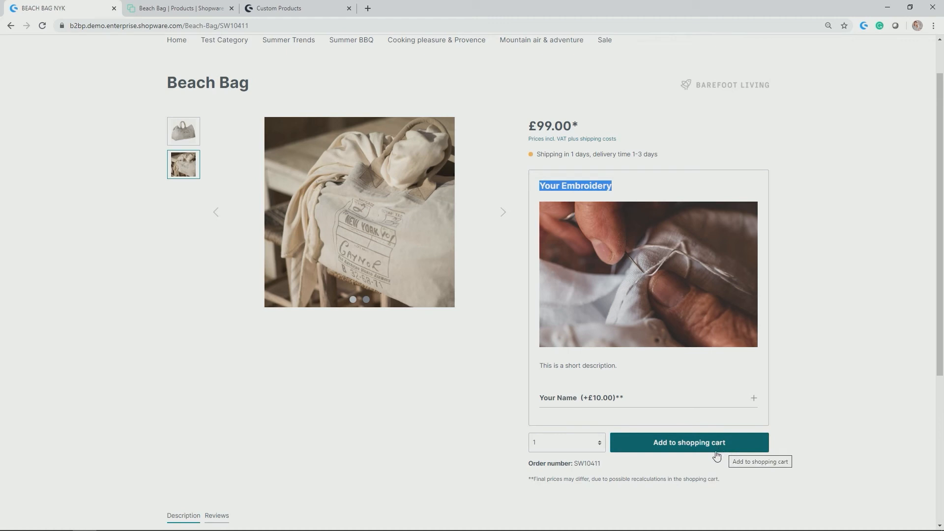
drag(528, 126, 579, 126)
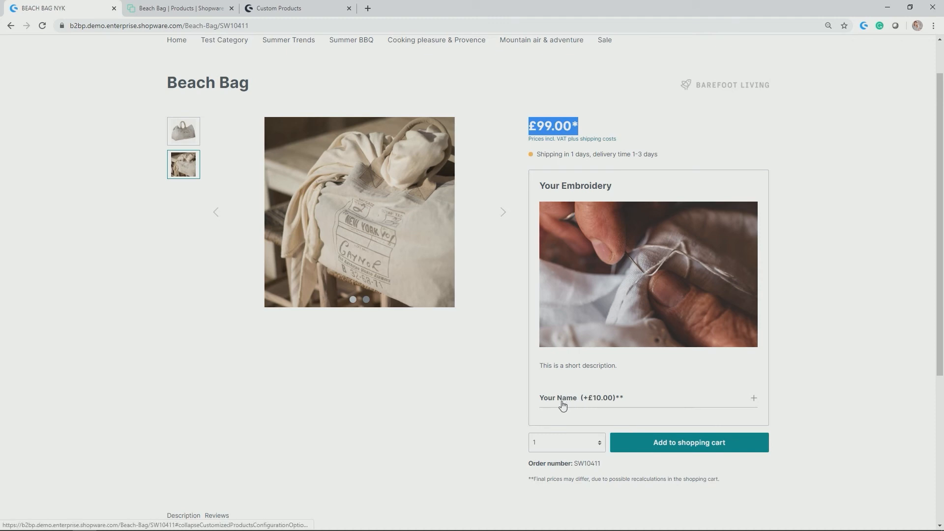
Expand the "Your Name" option, enter the customer's first name and add the Beach Bag to the shopping cart.
click(754, 402)
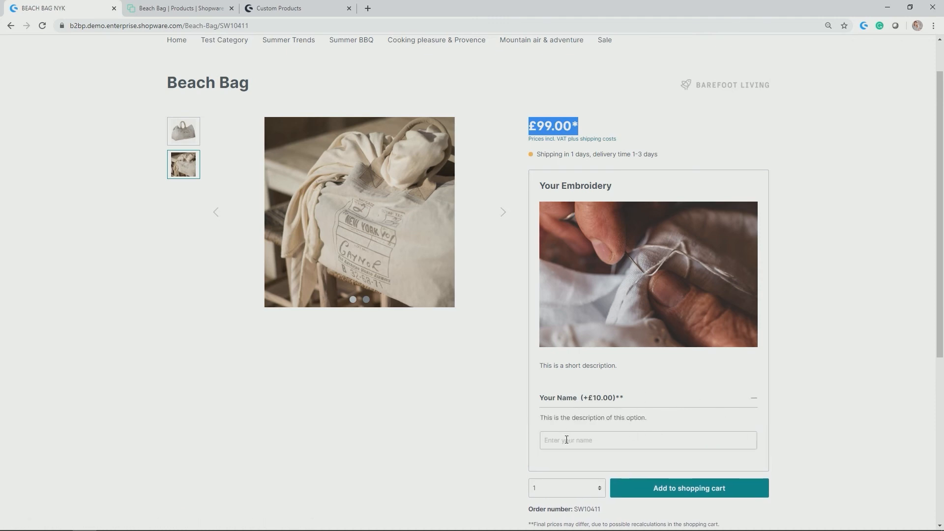
drag(542, 419, 622, 419)
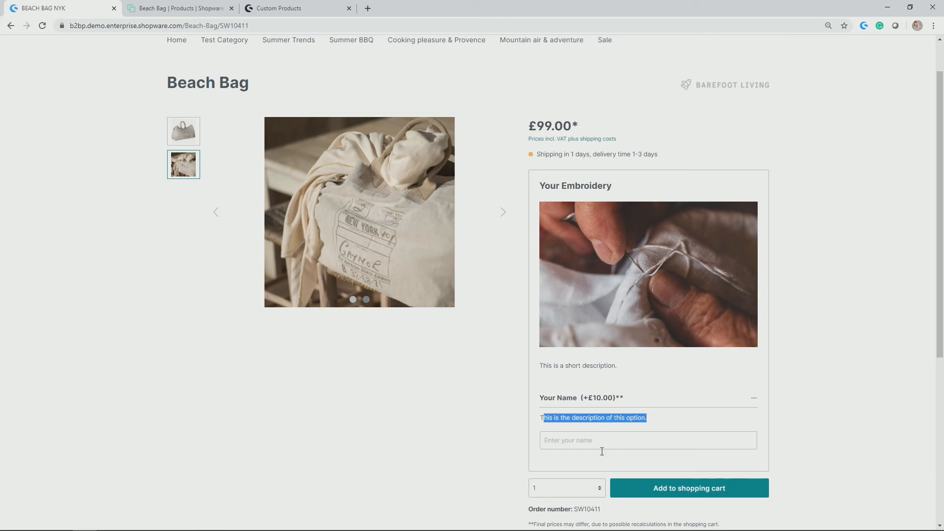
click(570, 443)
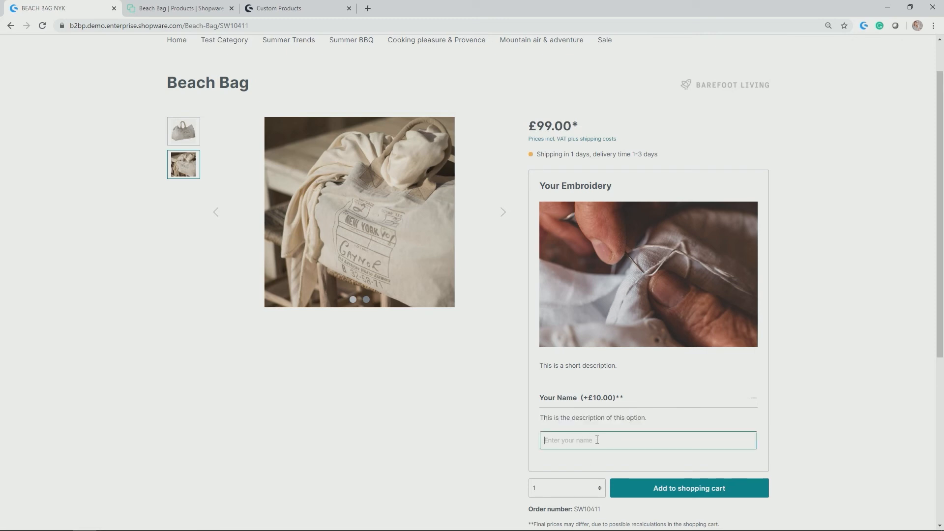
text(Heike)
key(Return)
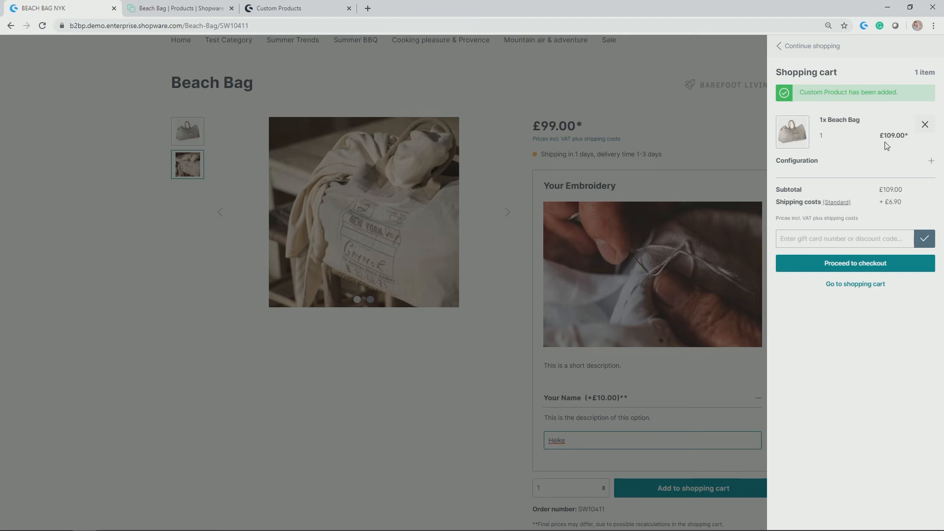
Check the Beach Bag's configuration in the shopping cart and proceed to checkout.
click(795, 161)
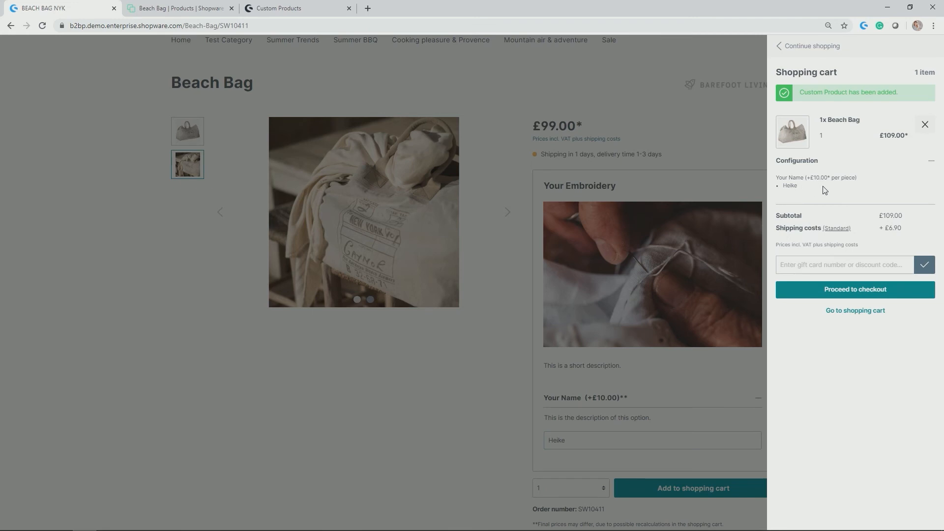
drag(812, 179, 861, 178)
click(858, 299)
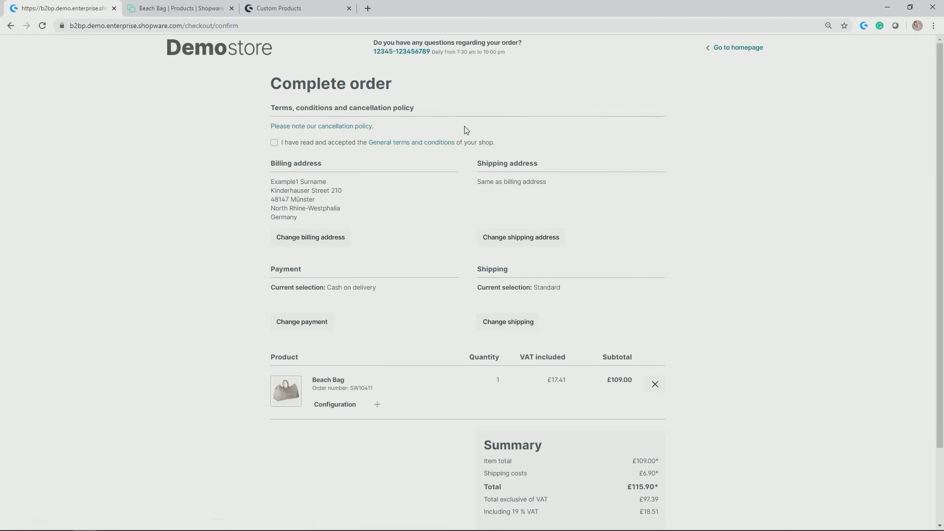
Accept the general terms and conditions and submit the Beach Bag order.
click(273, 143)
scroll(522, 222, down, 2)
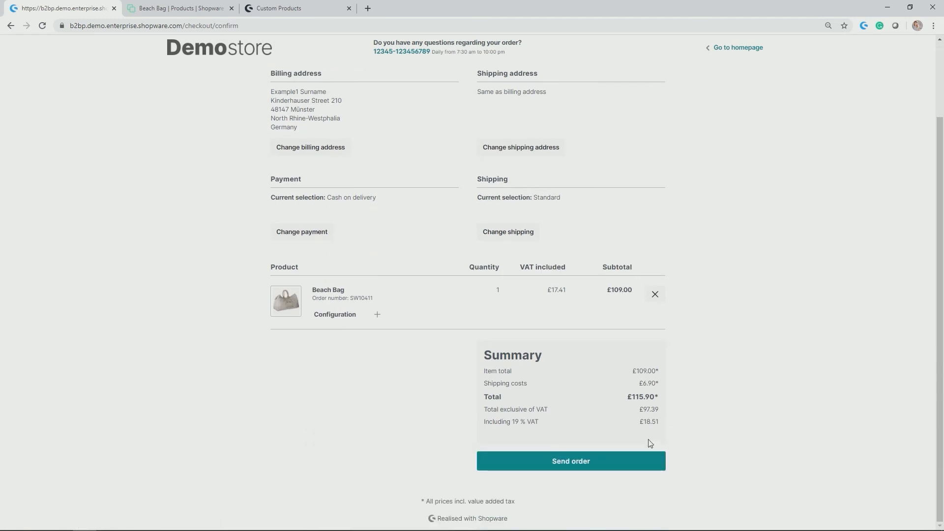
click(612, 463)
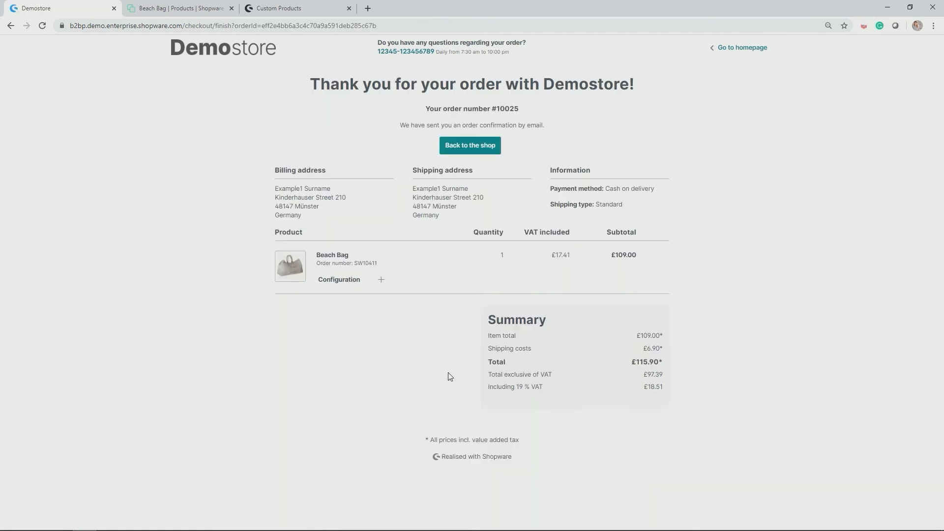
Switch to the Shopware administration and open the newest order from the orders overview to inspect its items.
click(158, 7)
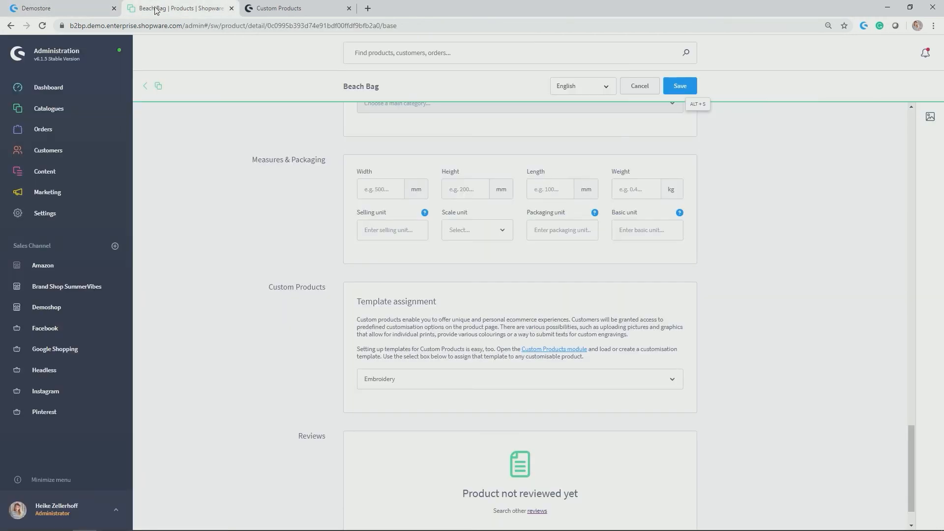
click(52, 130)
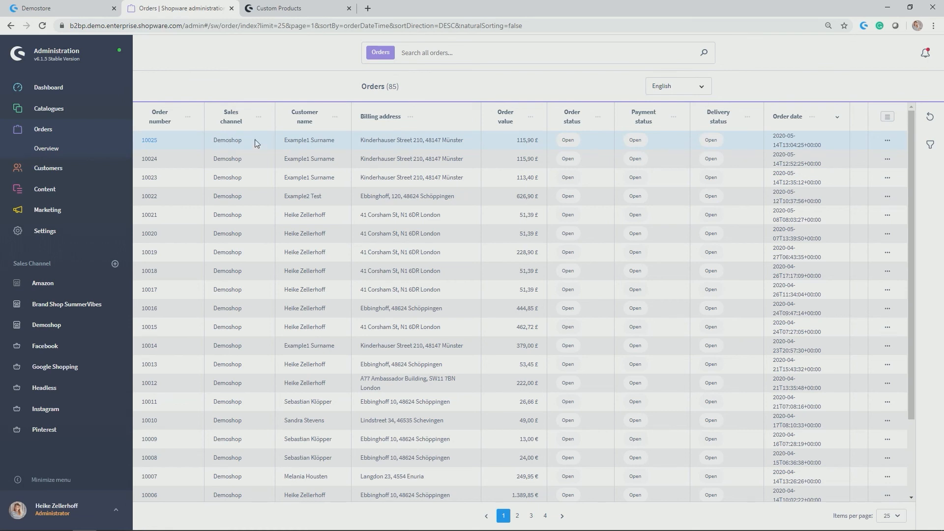
click(149, 140)
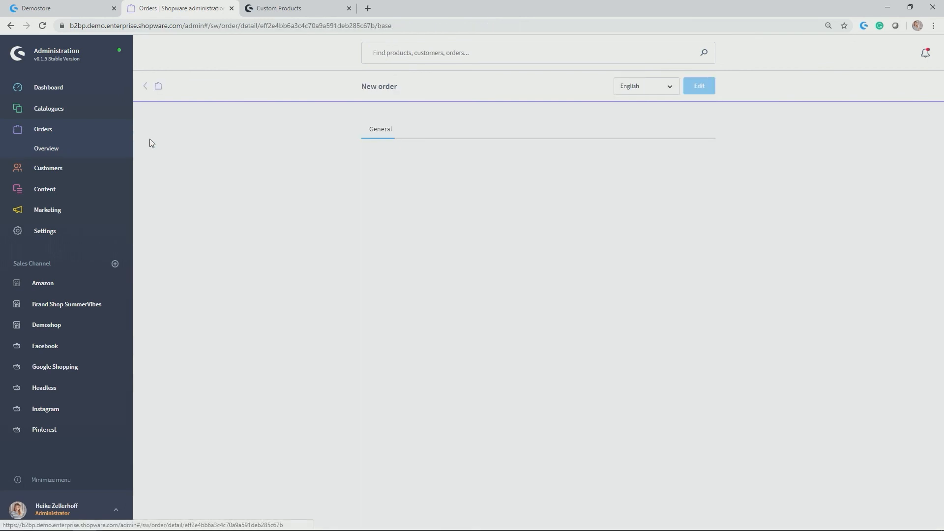
scroll(269, 170, down, 4)
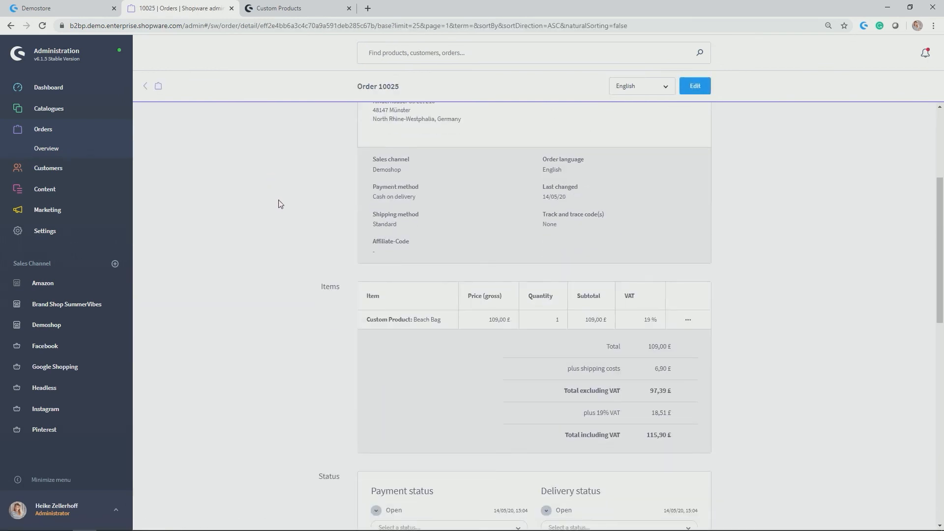
View the ordered Beach Bag's custom product configuration through its item name and again through its item actions, closing it each time.
click(400, 322)
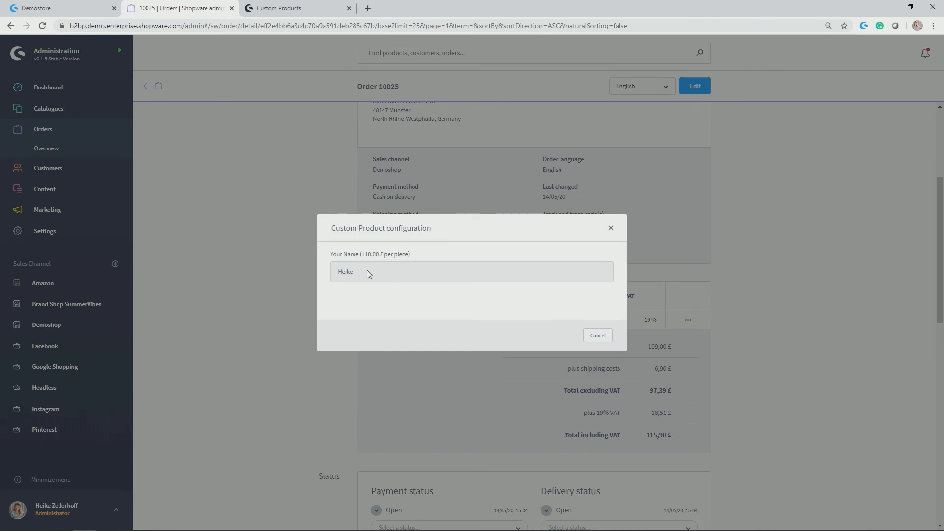
click(611, 228)
click(687, 319)
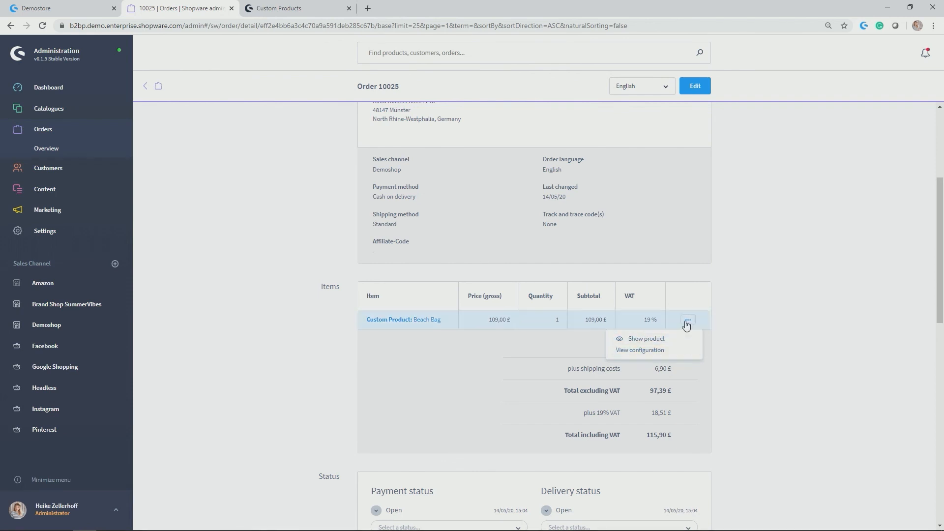
click(629, 351)
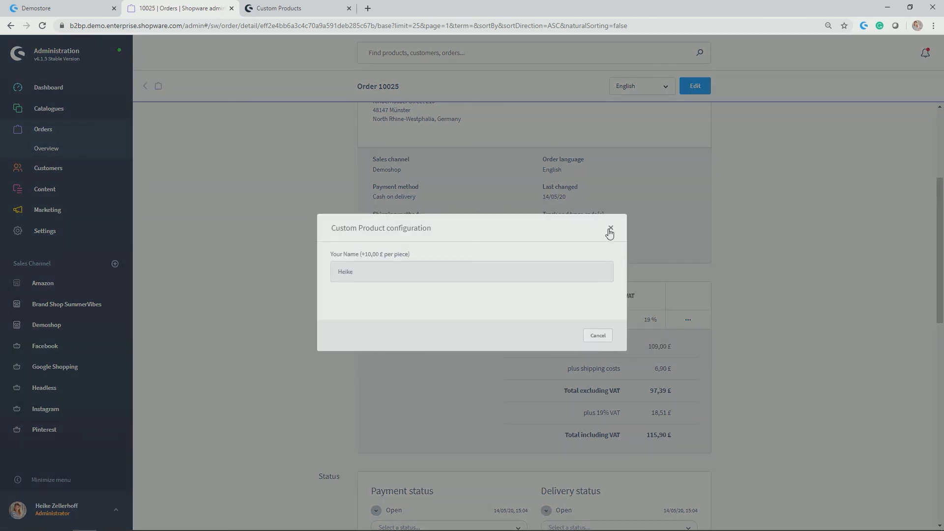
click(610, 227)
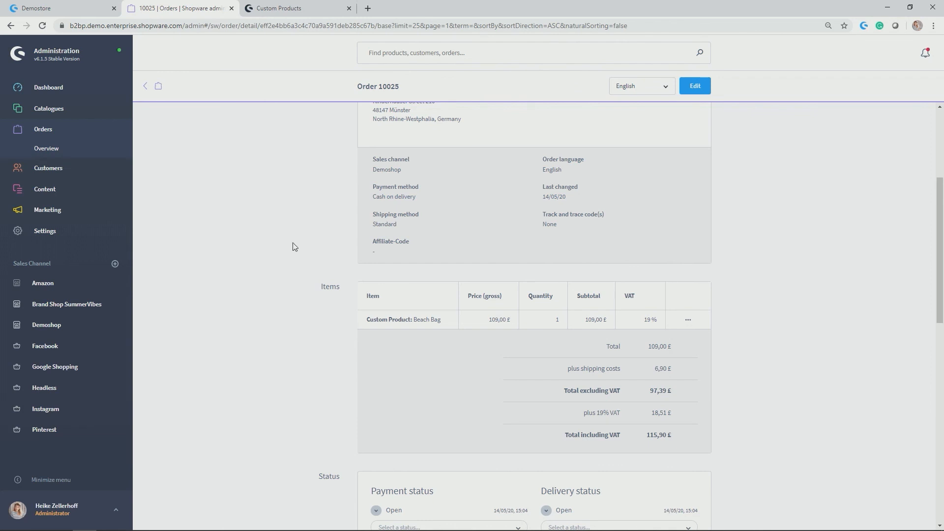
Switch to the Custom Products page of the Shopware documentation and go to its Options section.
click(286, 8)
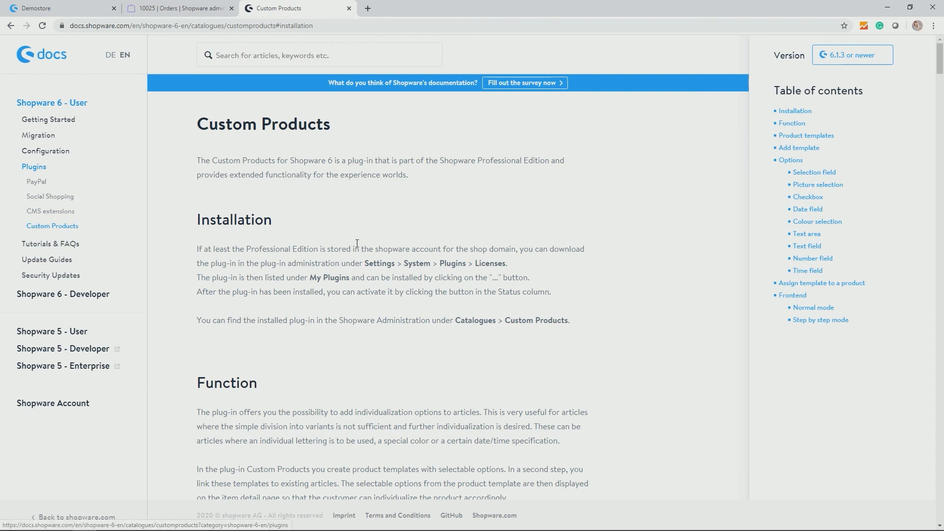
click(796, 165)
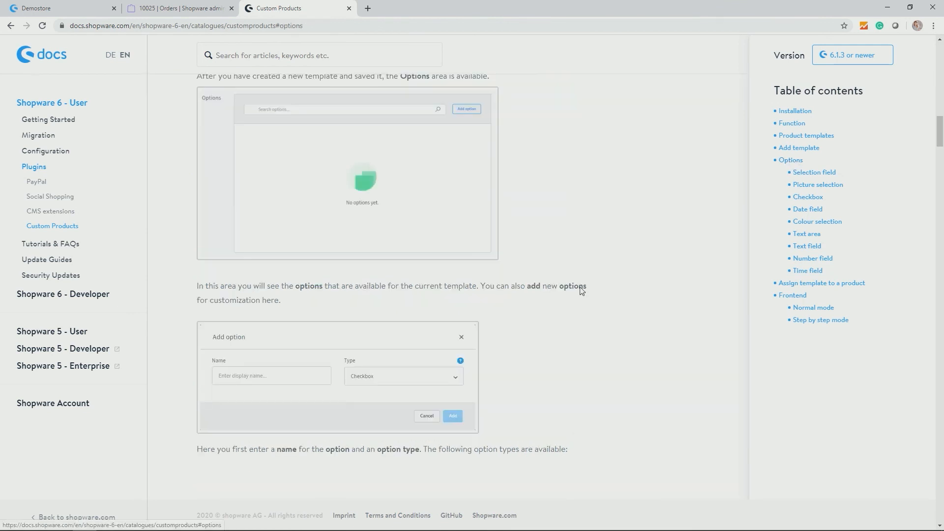